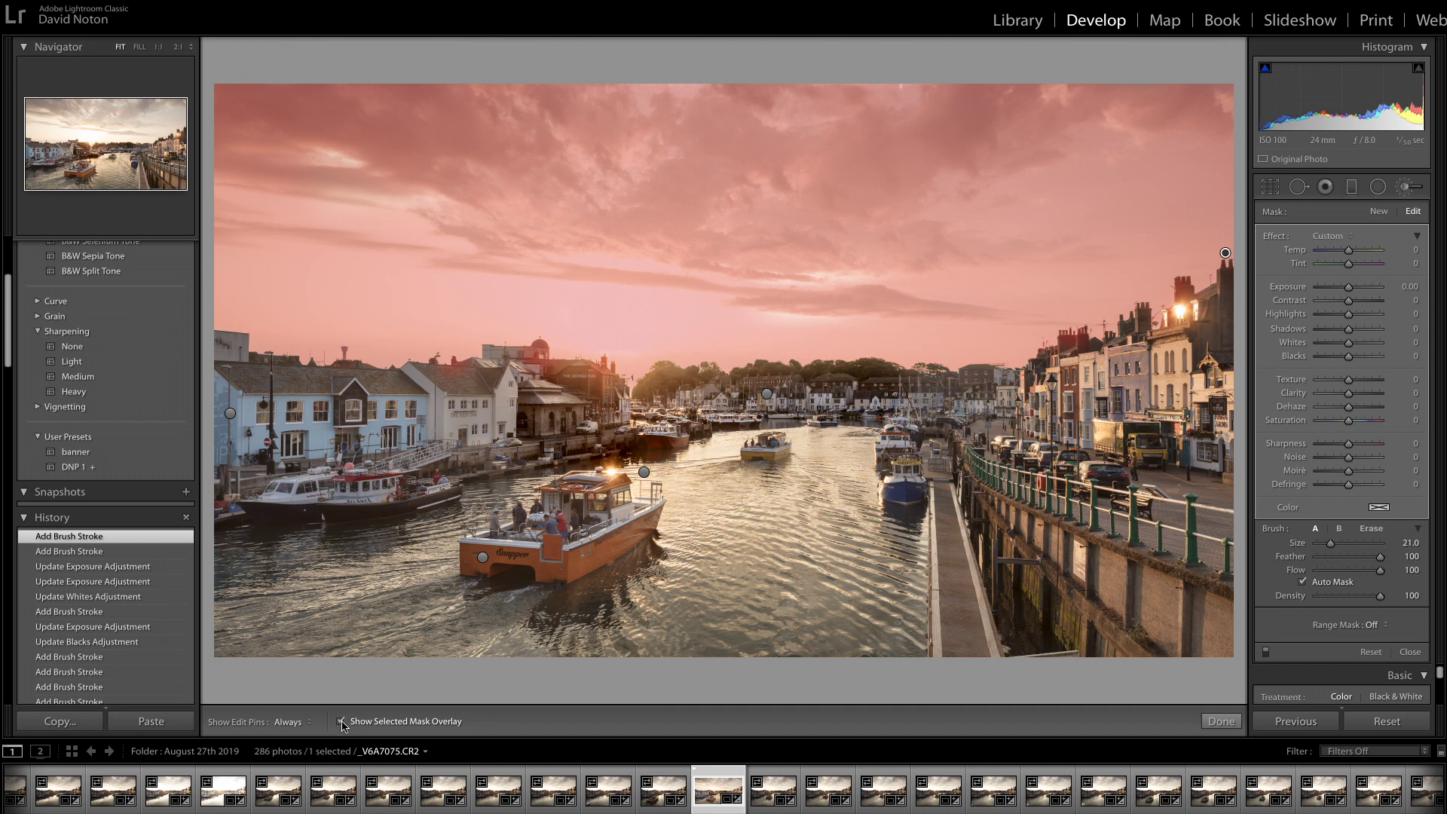
- Hide the selected mask overlay and lower the sky brush adjustment's Highlights to -62
click(340, 722)
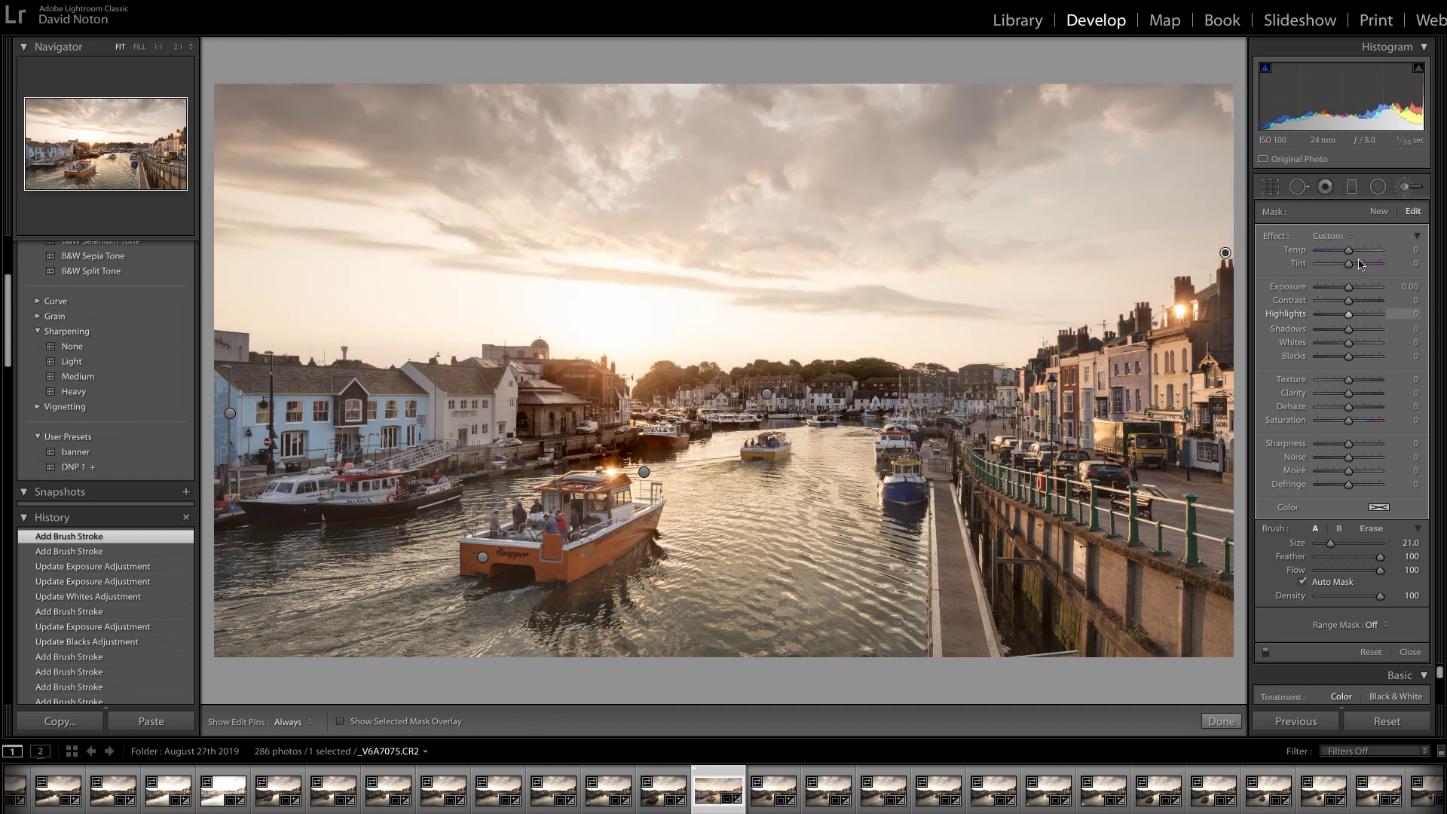
drag(1348, 318, 1333, 321)
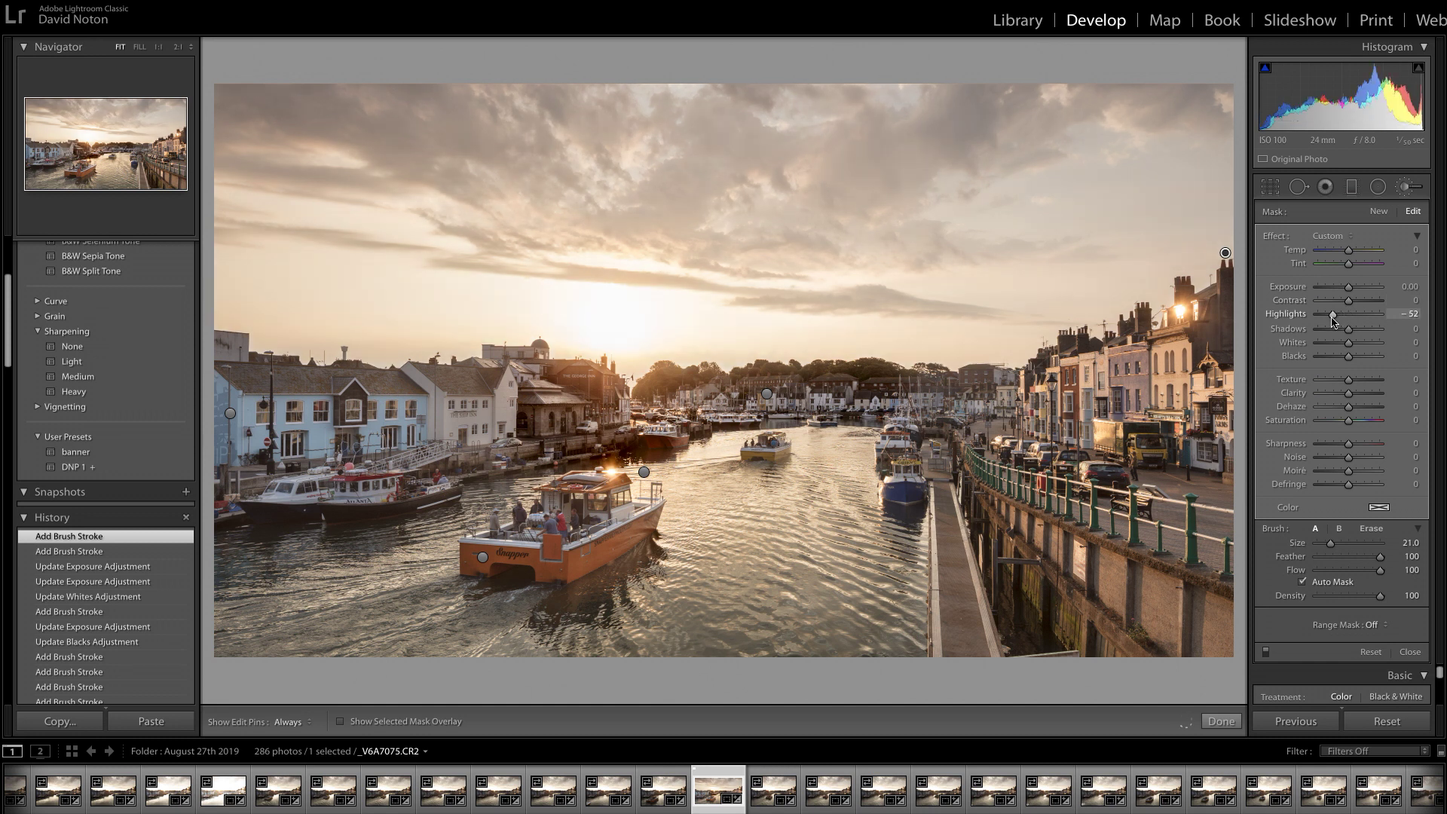
drag(1331, 321, 1311, 325)
drag(1318, 324, 1326, 324)
drag(1328, 323, 1327, 323)
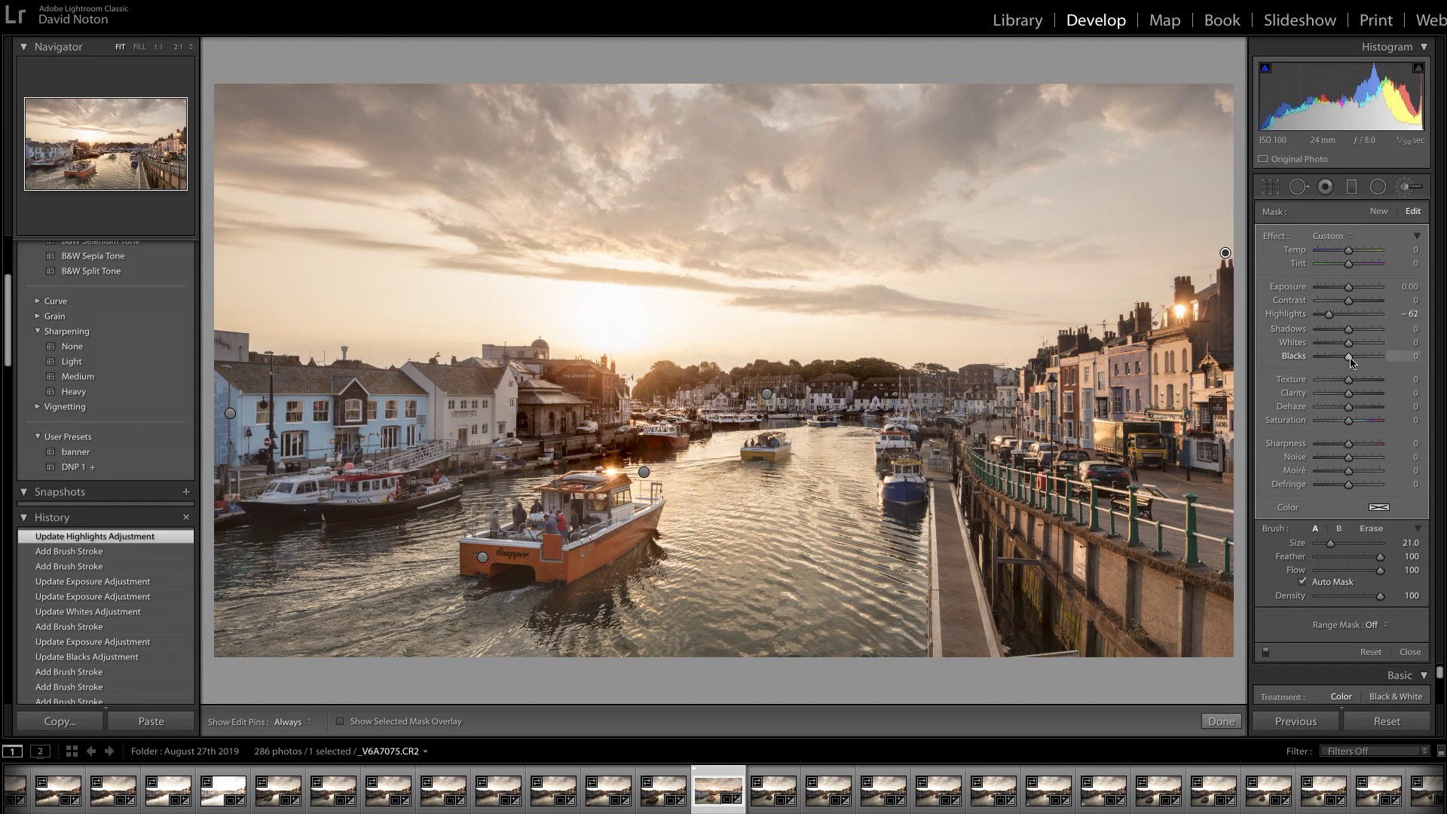
- Set the sky adjustment's Blacks to -67 and its Exposure to -0.45
drag(1349, 361, 1328, 364)
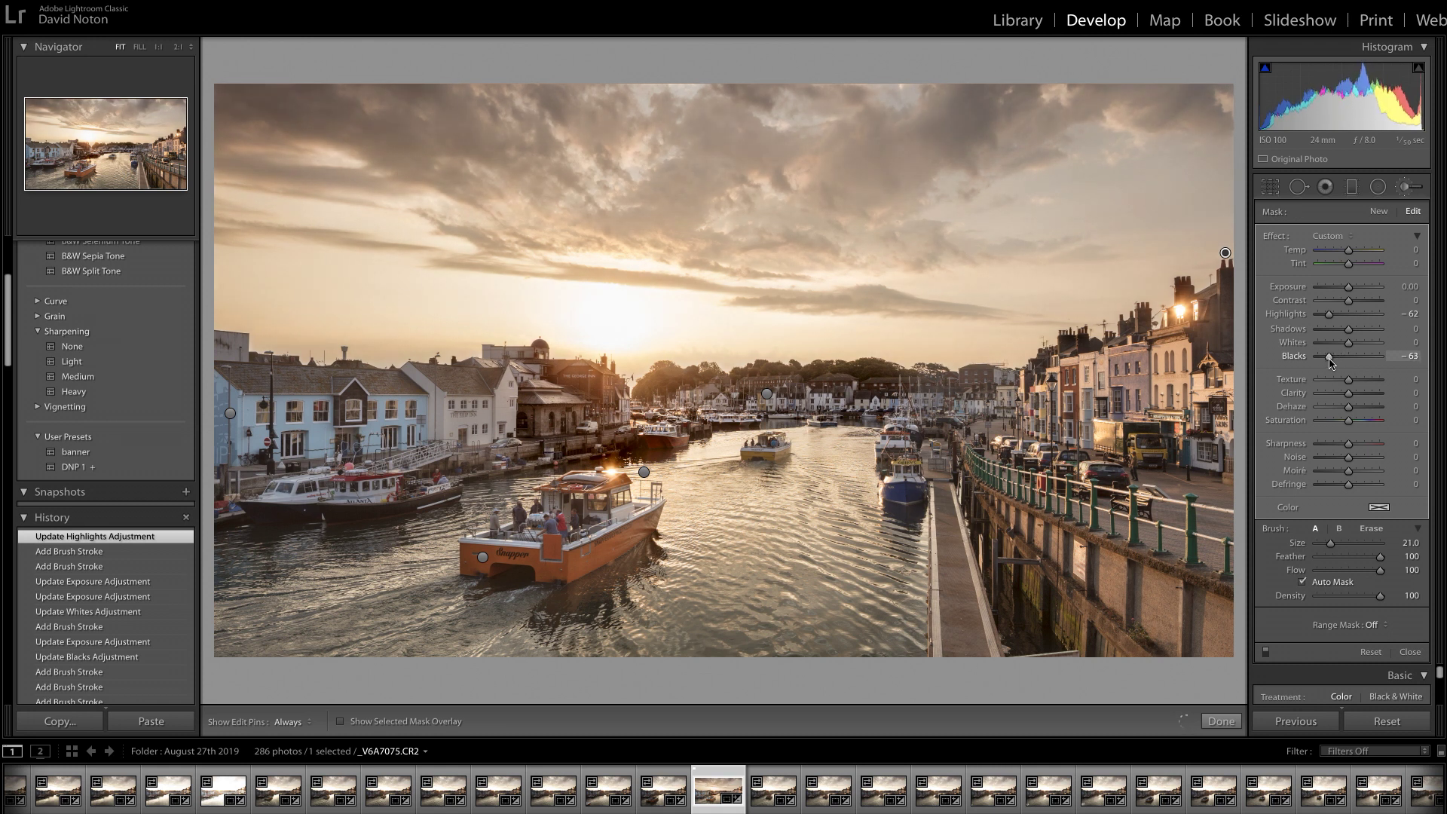
drag(1331, 363, 1328, 363)
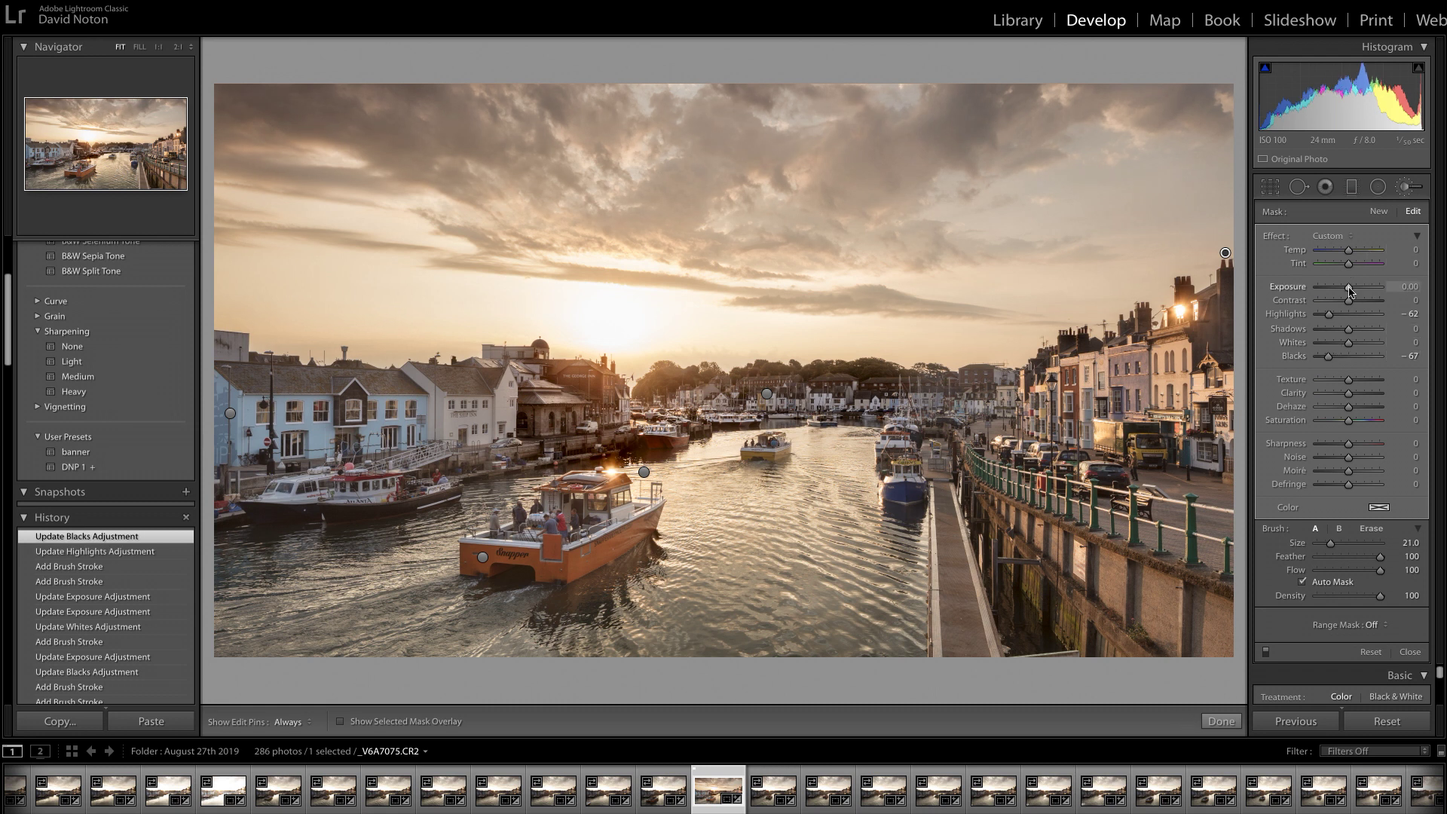
drag(1349, 291, 1347, 291)
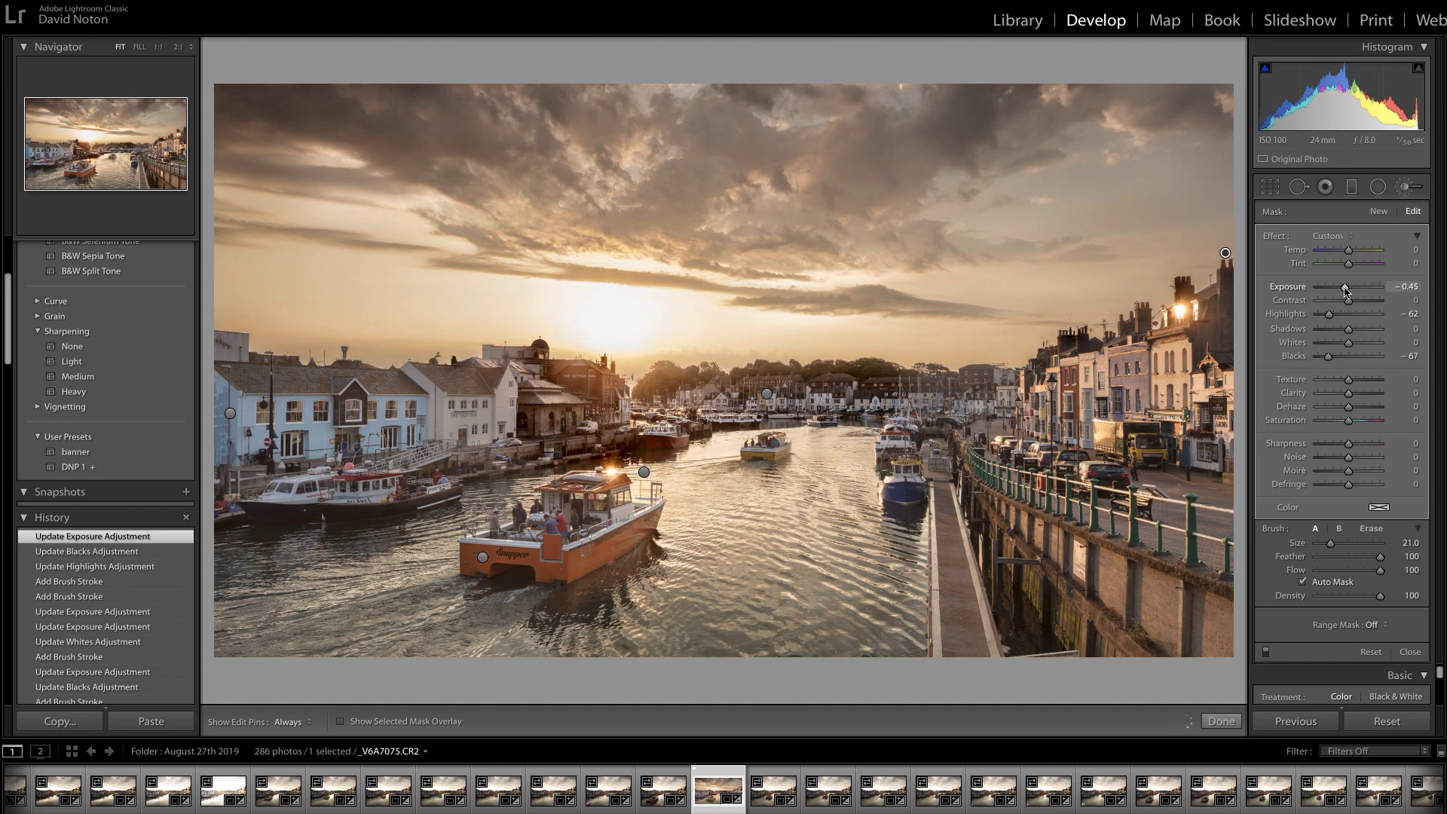
drag(1345, 287, 1347, 287)
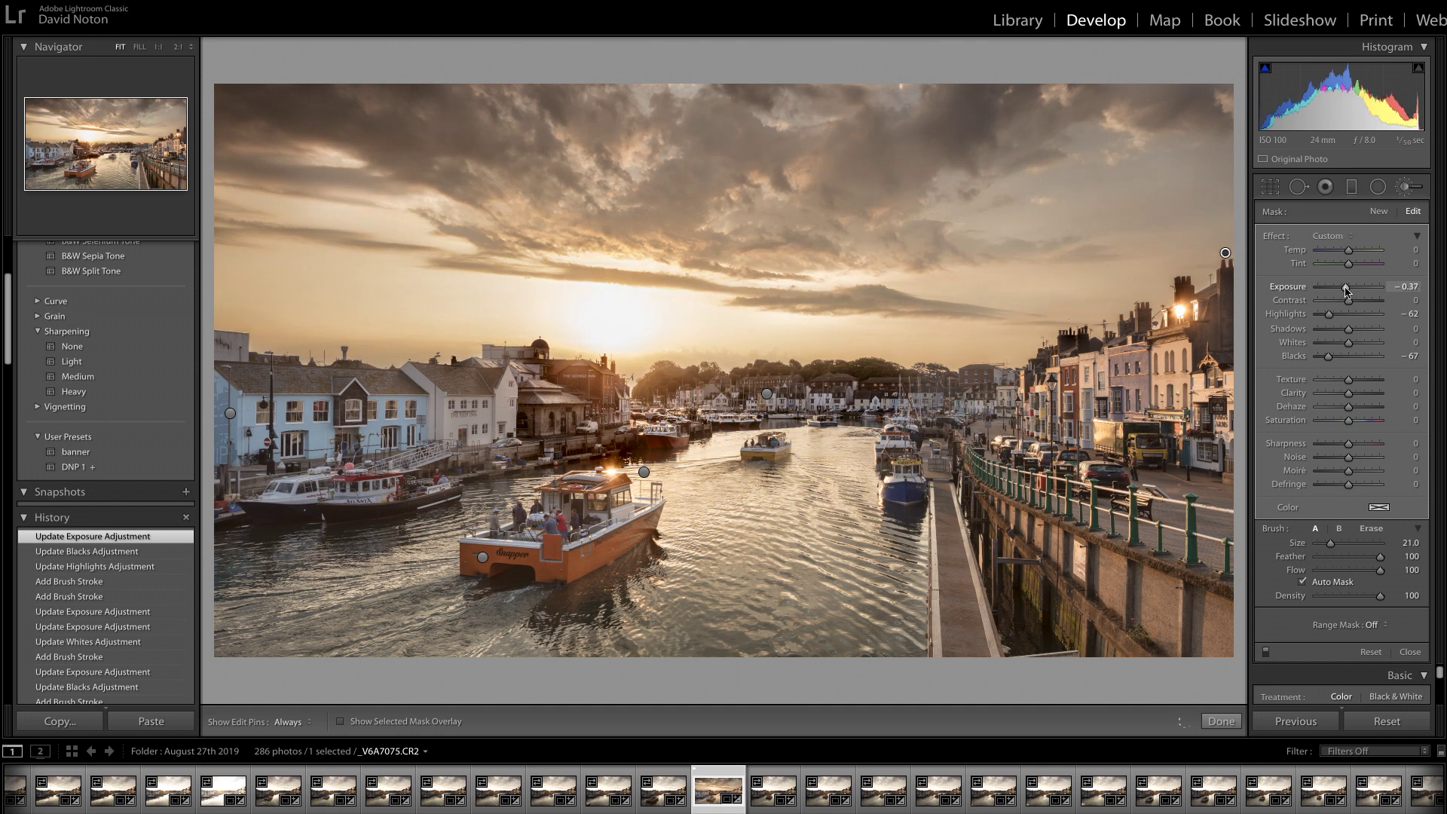
drag(1343, 287, 1342, 290)
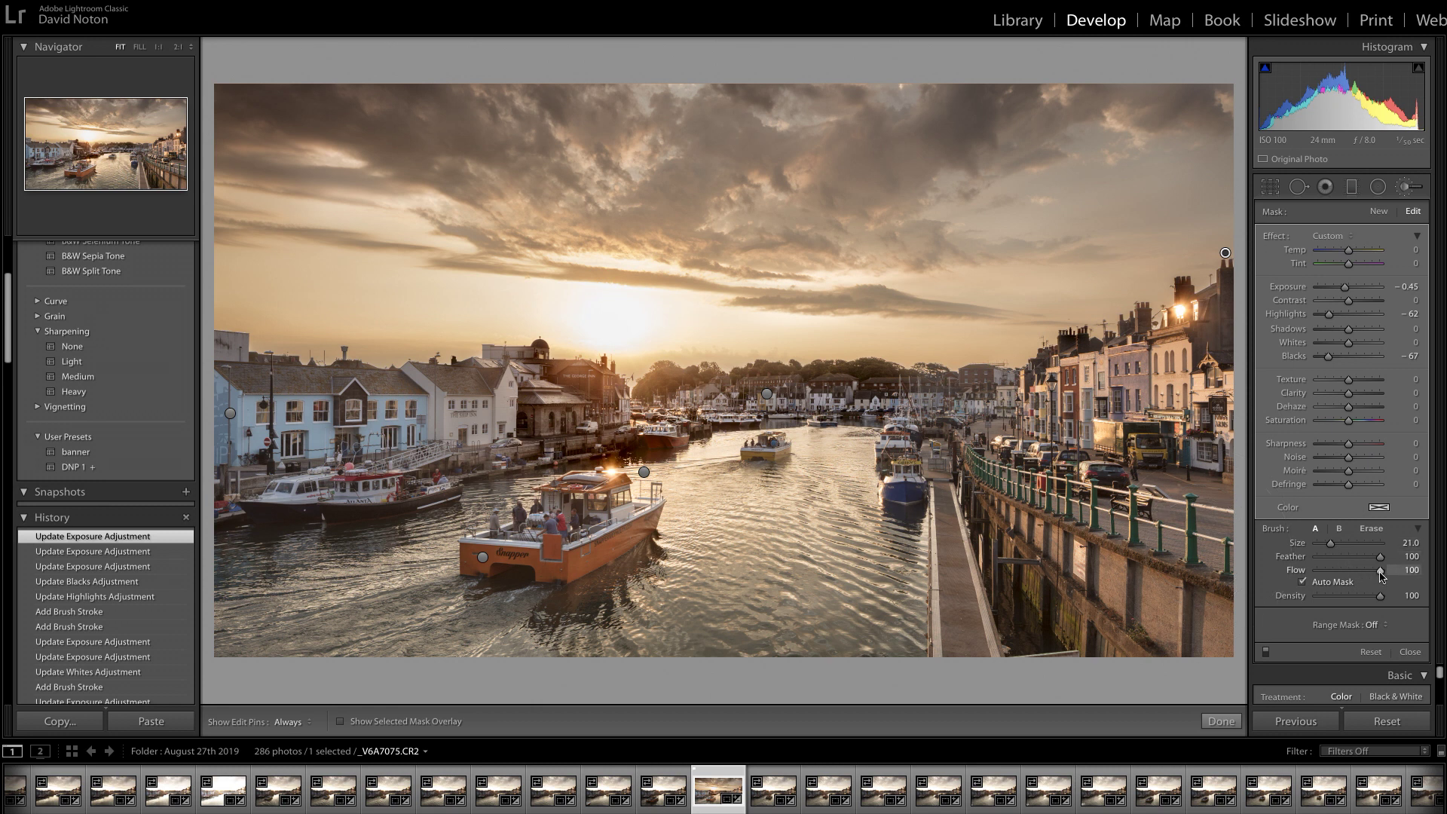
- Set the brush Flow to 50 and Size to 6, and paint the sky adjustment along the distant treeline and rooftops
drag(1382, 574, 1348, 579)
scroll(742, 356, down, 5)
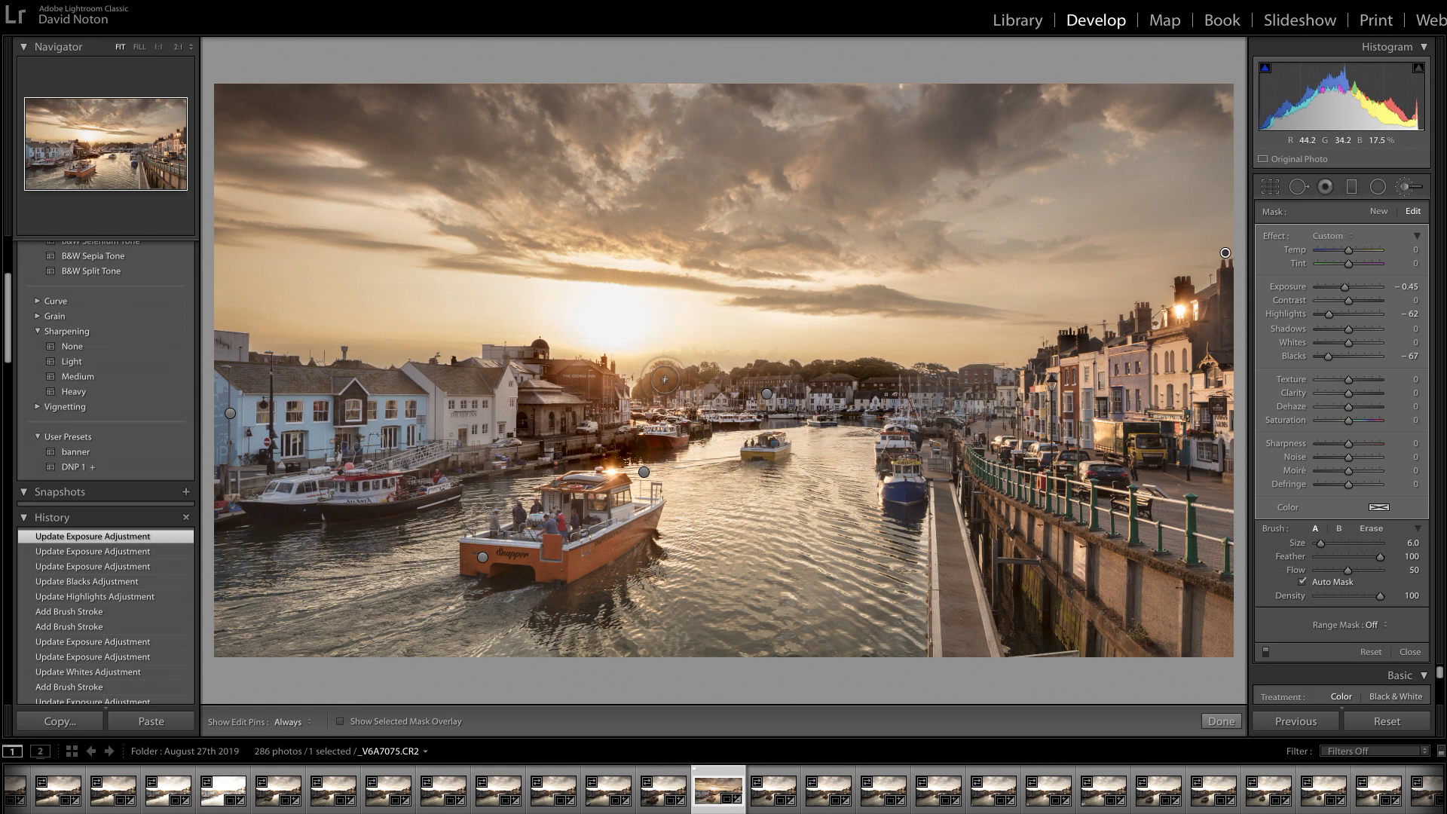
key(h)
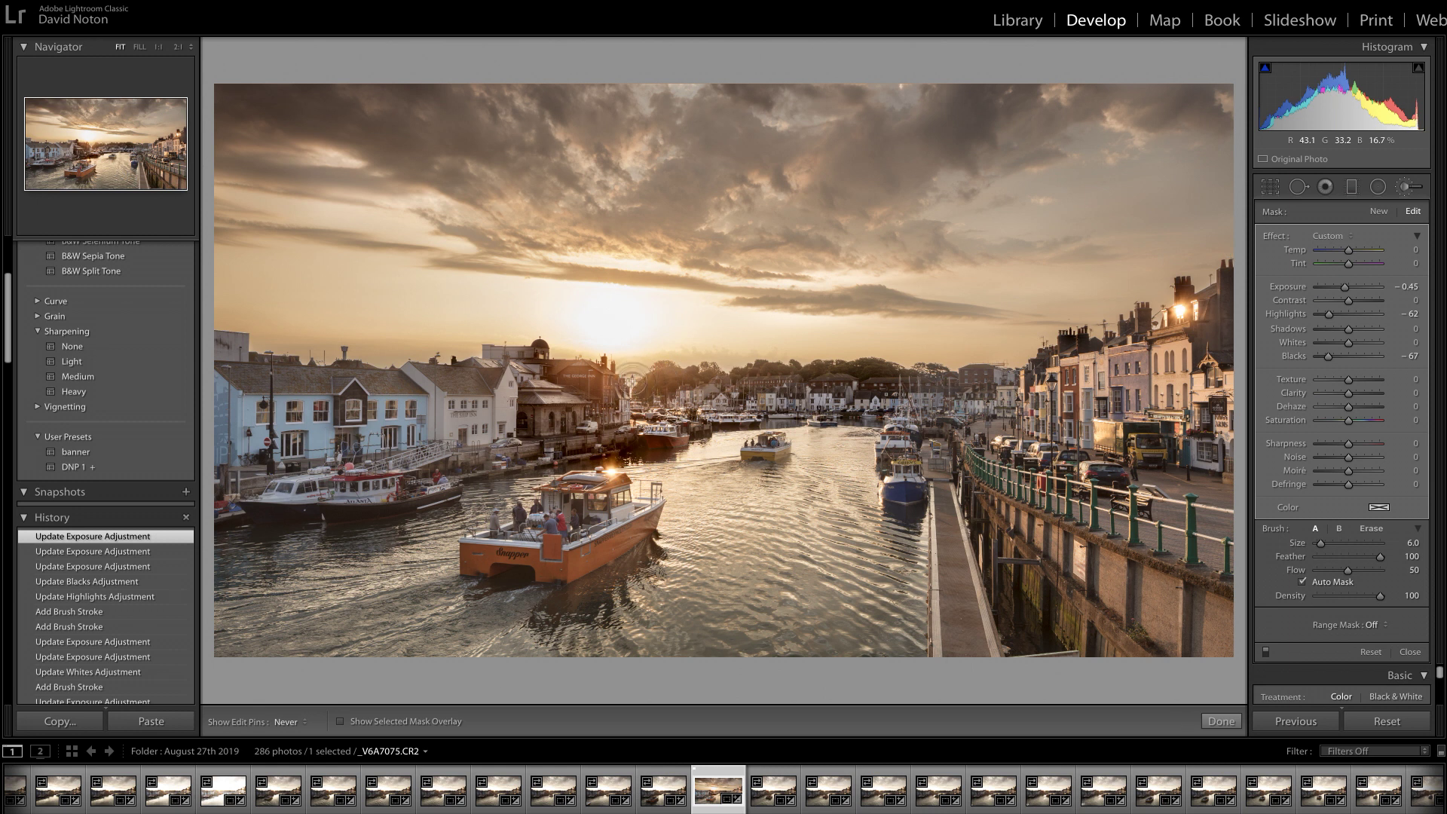
click(630, 377)
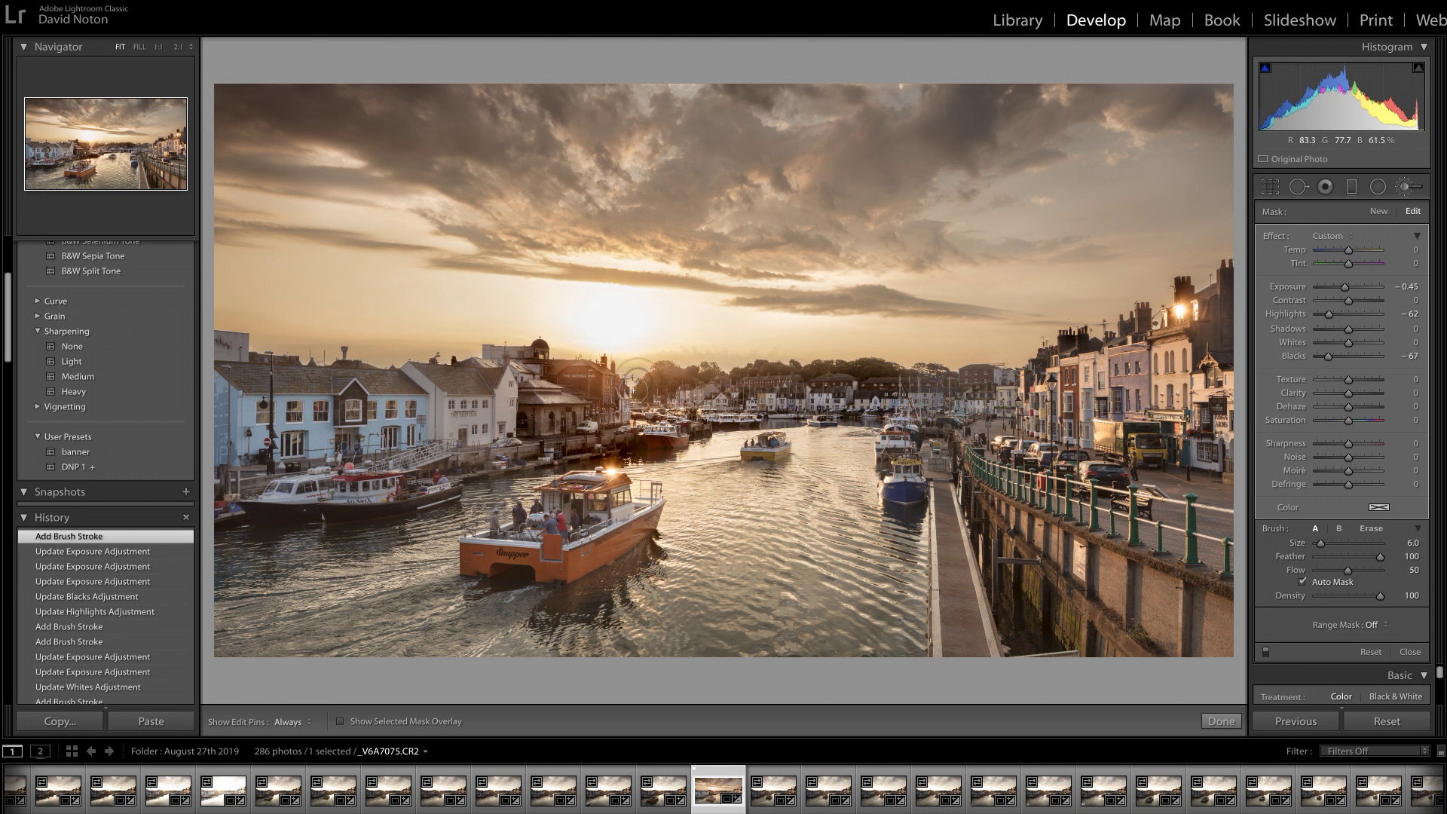
mouse_move(649, 371)
mouse_down()
mouse_move(737, 358)
mouse_move(784, 367)
mouse_up()
mouse_move(877, 370)
mouse_down()
mouse_move(1036, 370)
mouse_move(979, 369)
mouse_up()
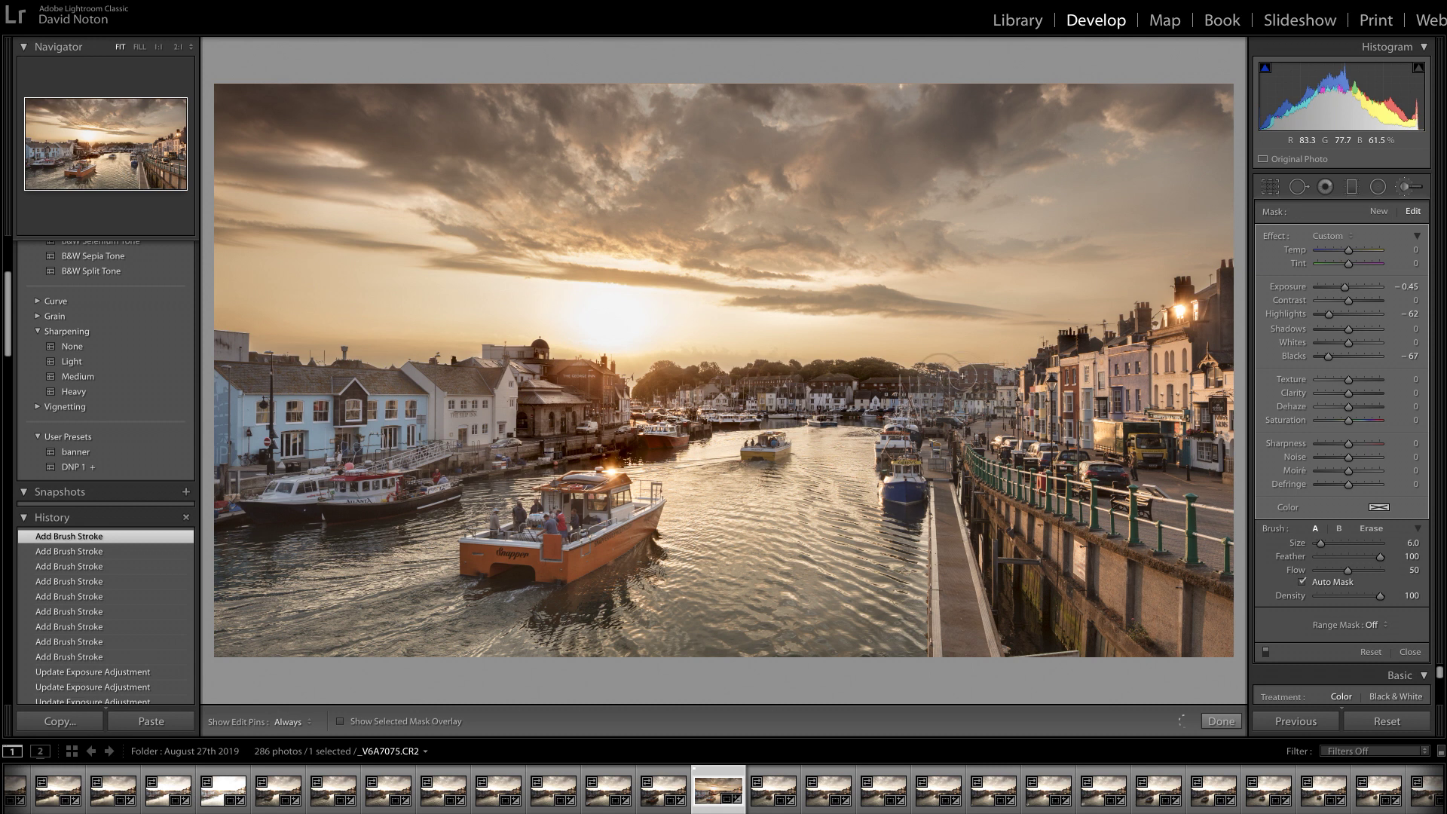
mouse_move(880, 375)
mouse_down()
mouse_move(746, 374)
mouse_move(720, 347)
mouse_move(719, 370)
mouse_move(702, 369)
mouse_move(732, 371)
mouse_move(632, 370)
mouse_up()
- Set the brush Size to 5 and extend the sky adjustment along the rooftops of the blue and white buildings
key(bracketleft)
key(bracketleft)
key(bracketleft)
key(bracketleft)
key(bracketleft)
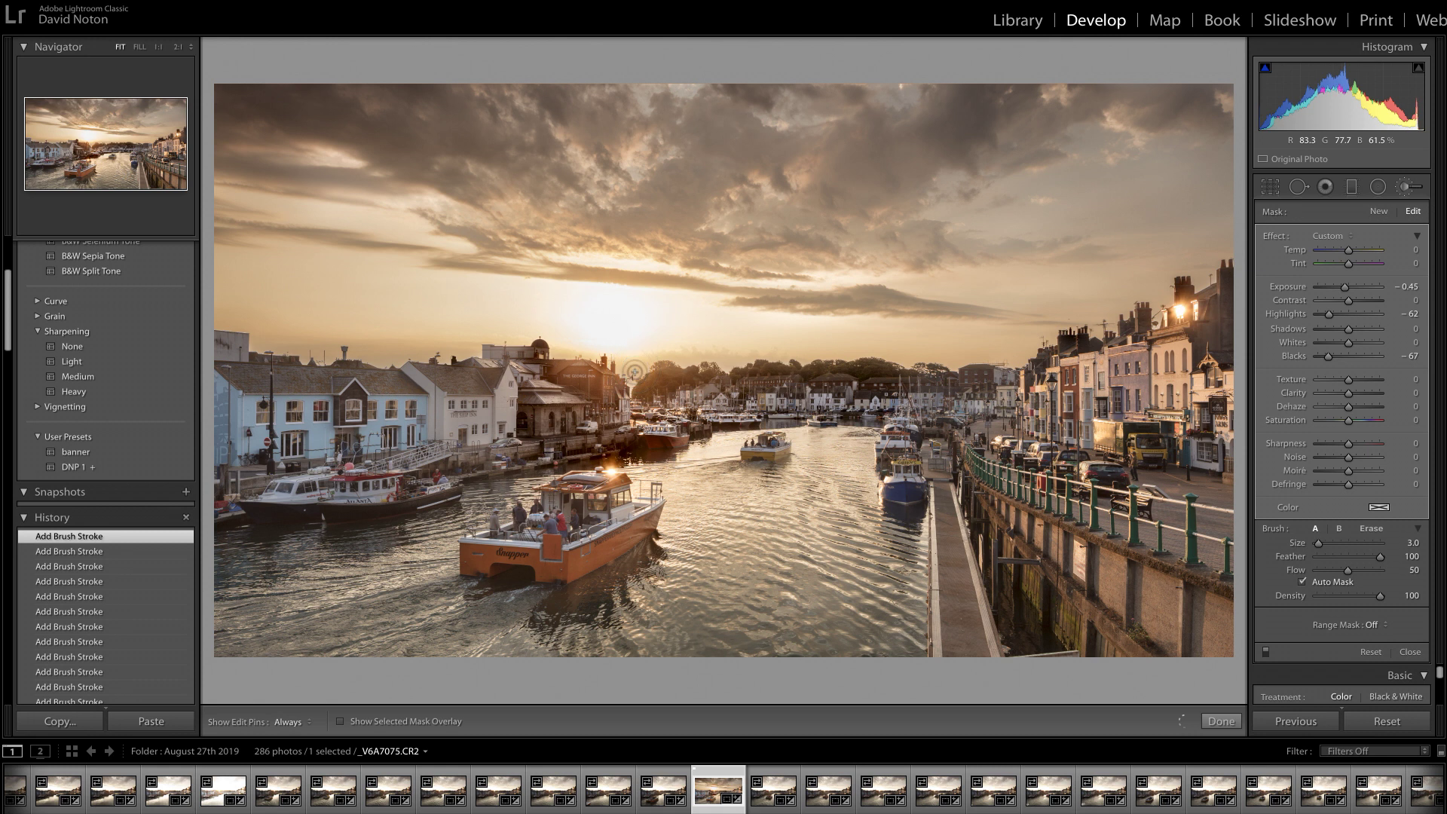
key(h)
key(bracketleft)
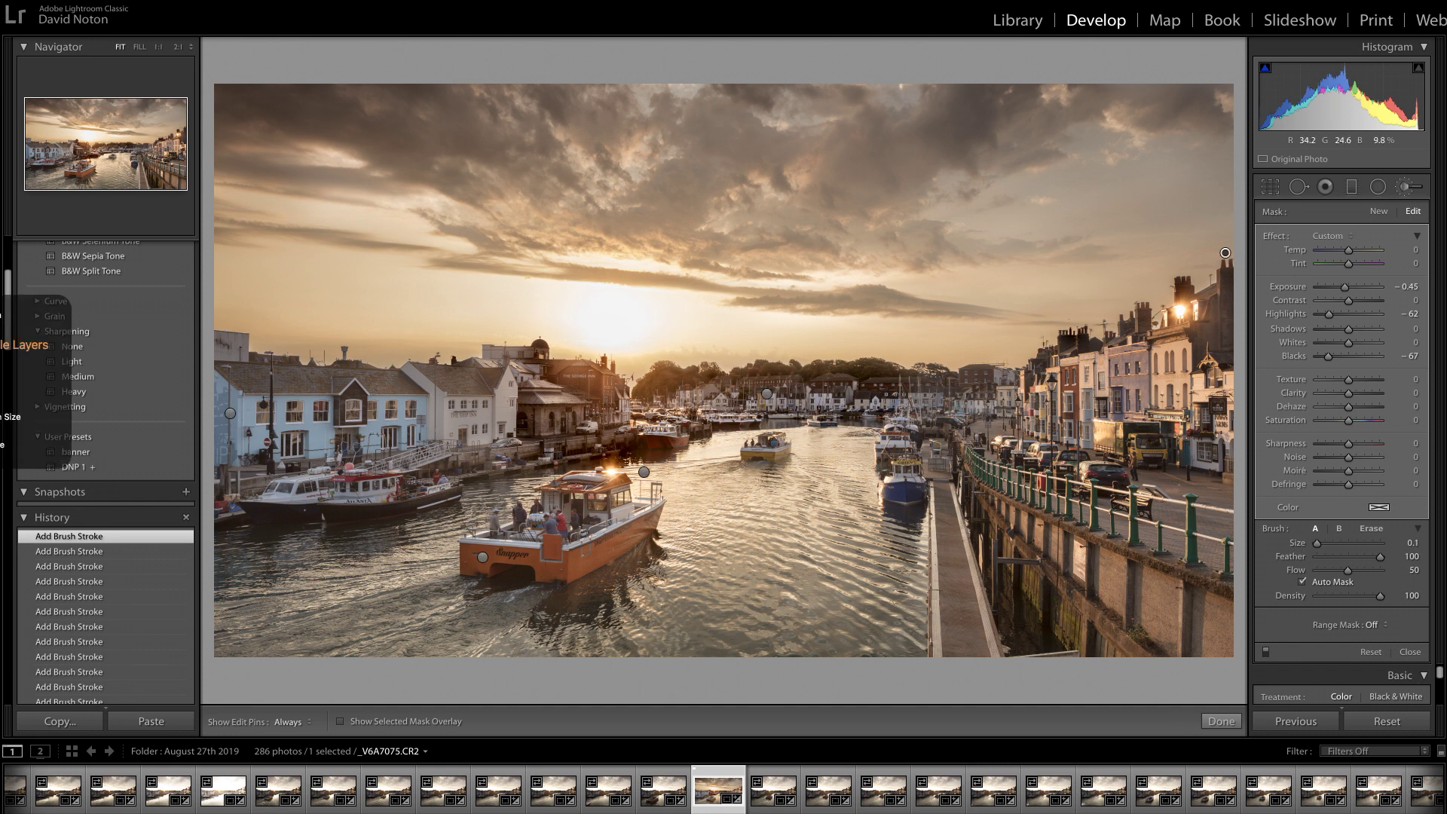
key(bracketright)
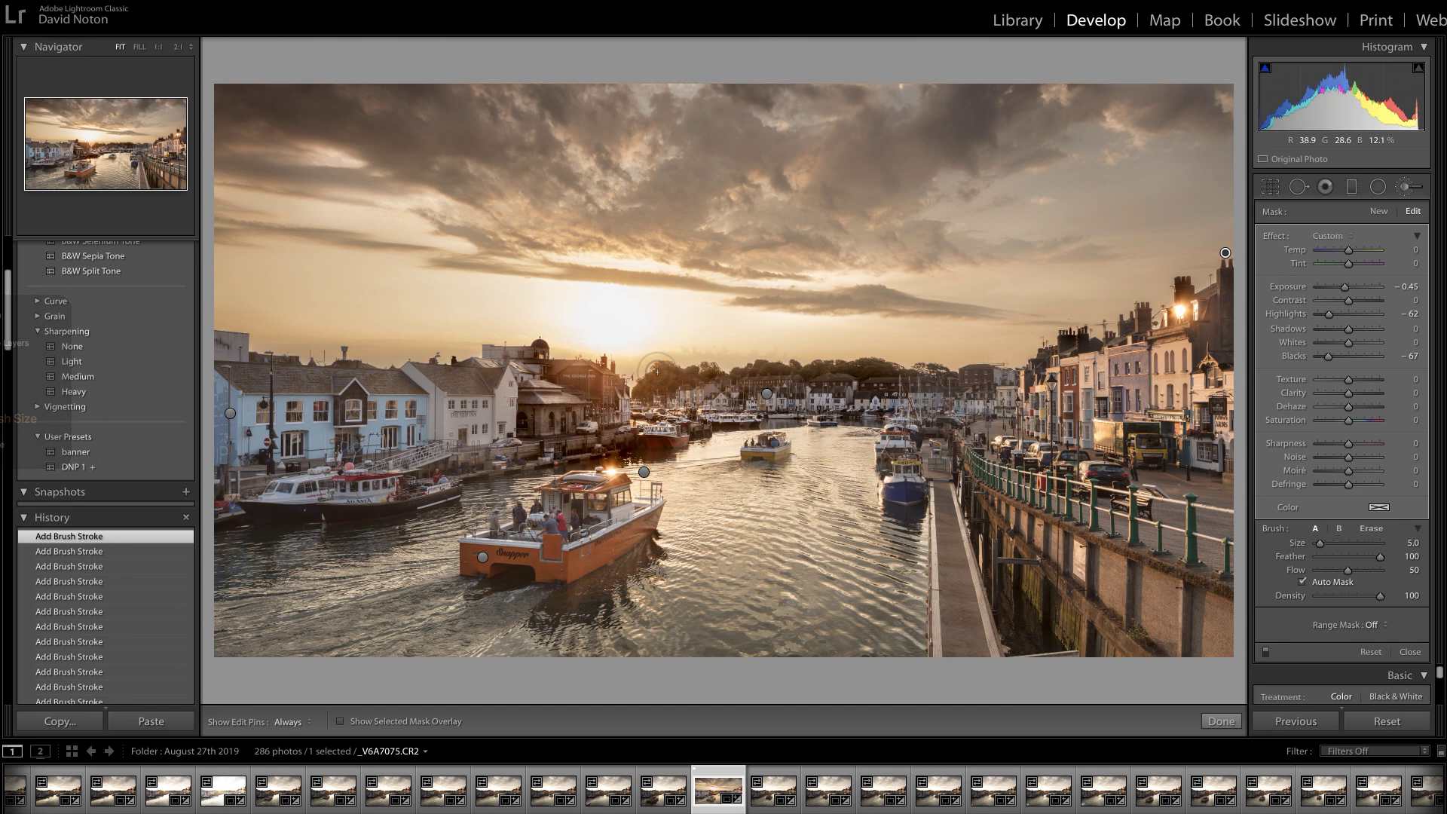
key(h)
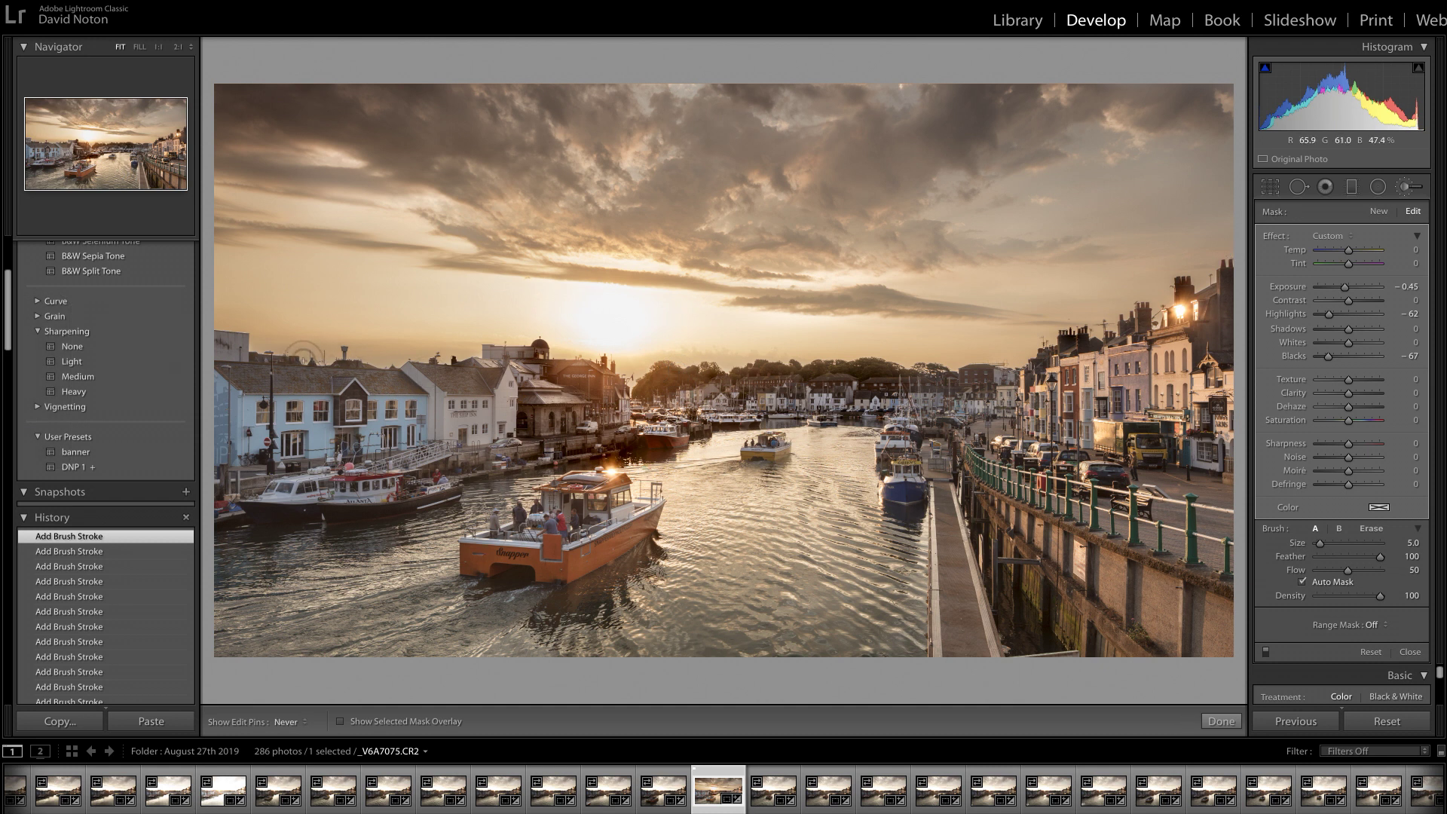
key(h)
key(h)
key(h)
key(h)
key(h)
drag(325, 352, 261, 342)
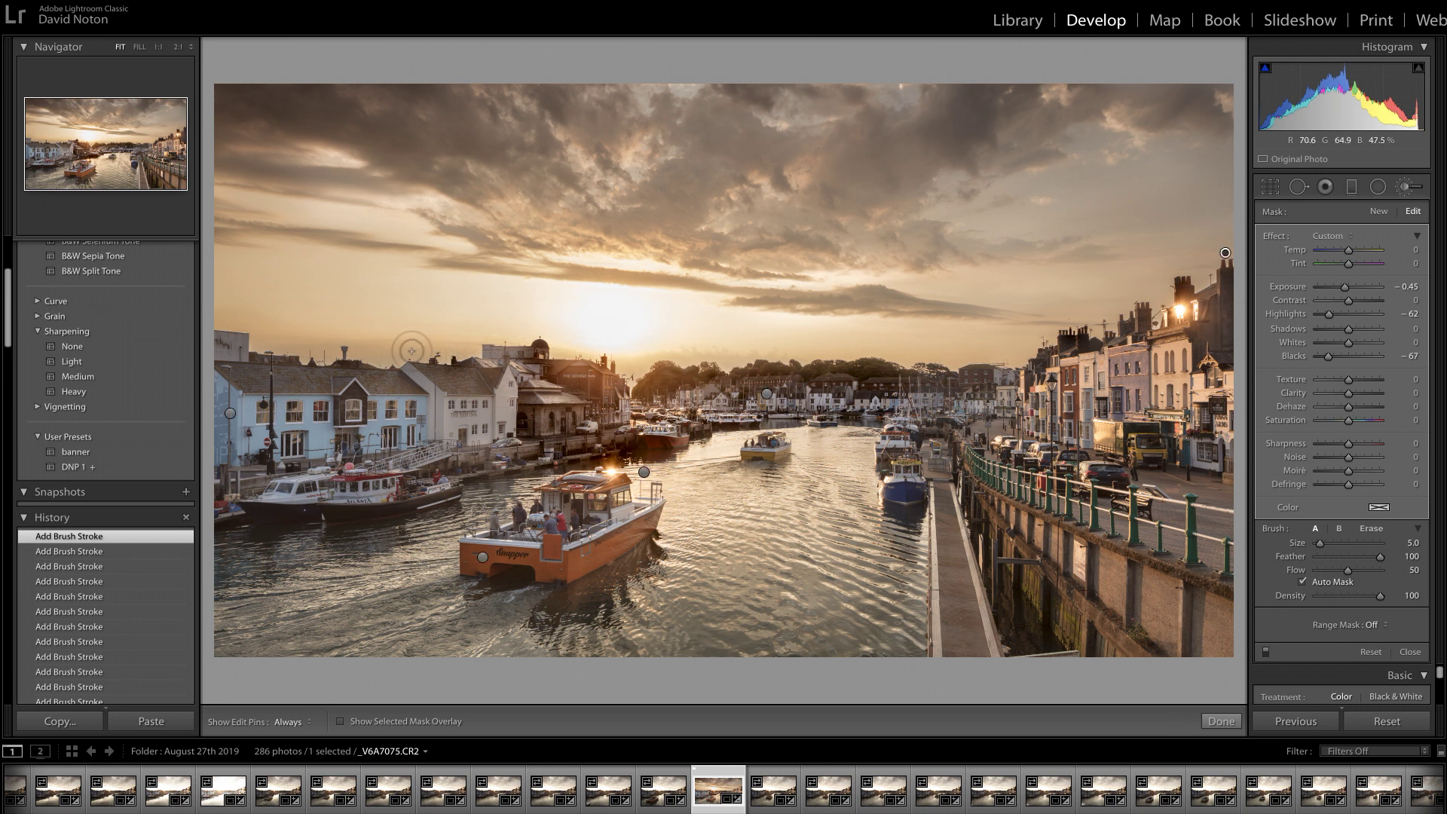
key(h)
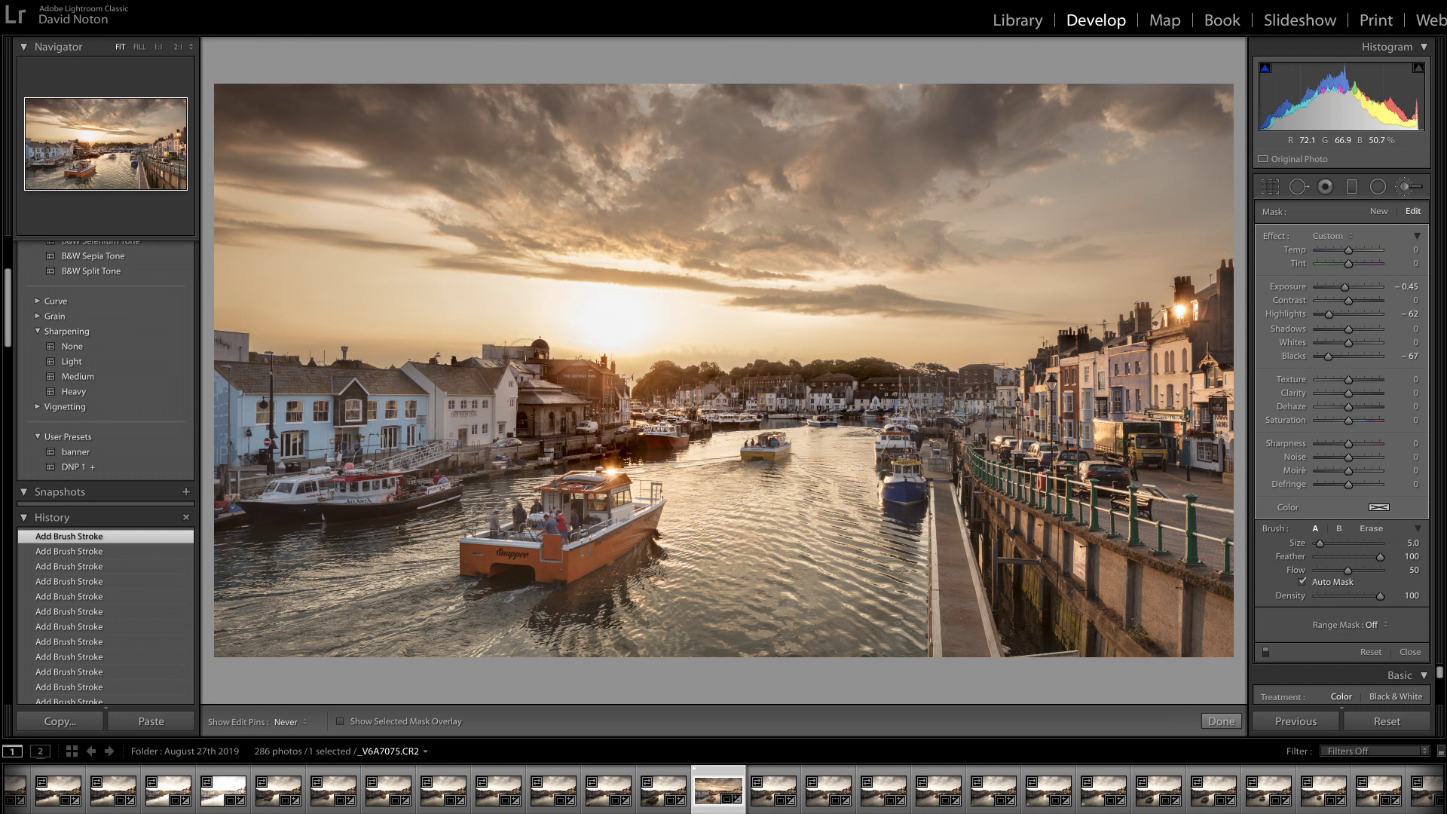
key(h)
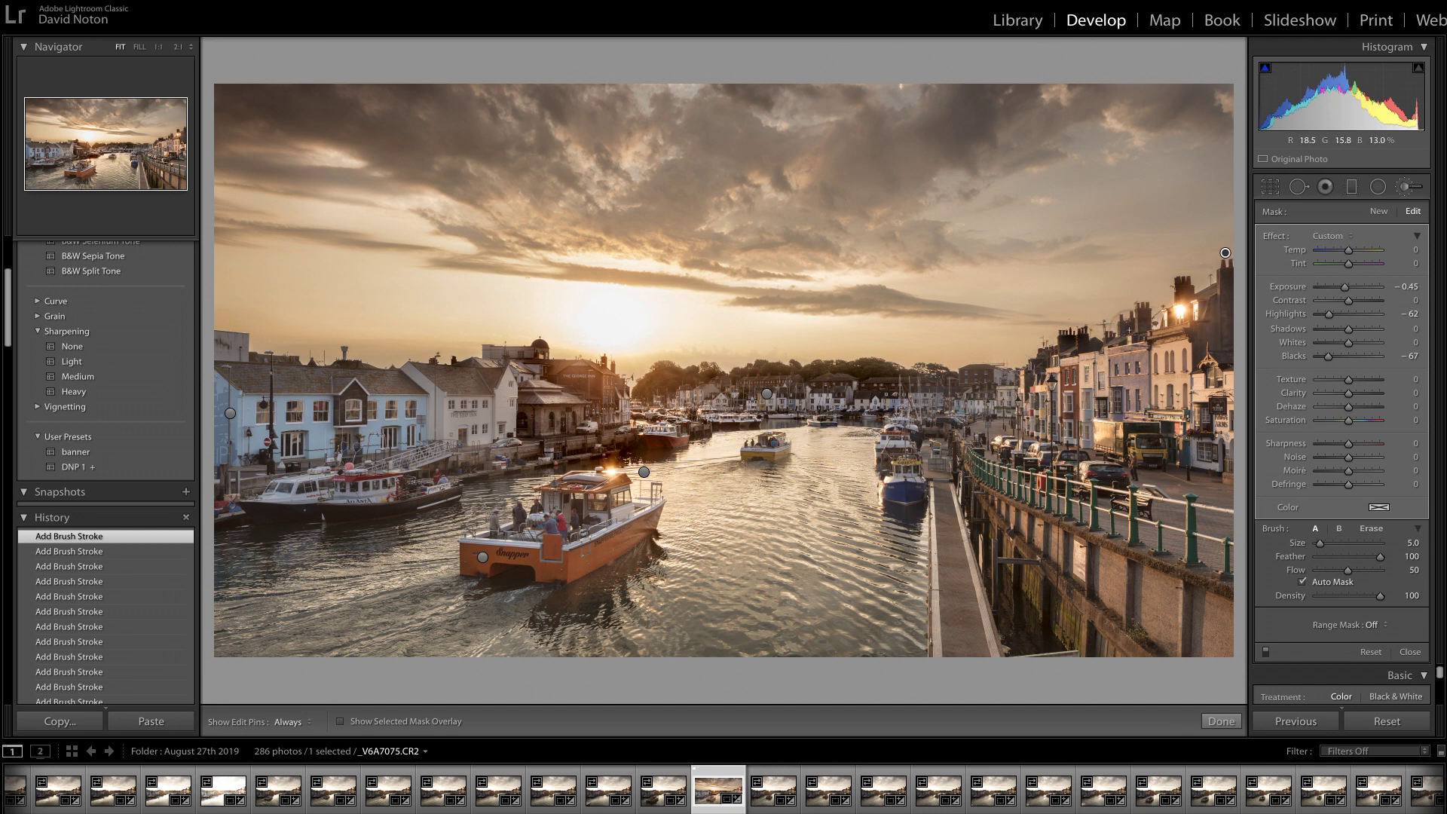
key(h)
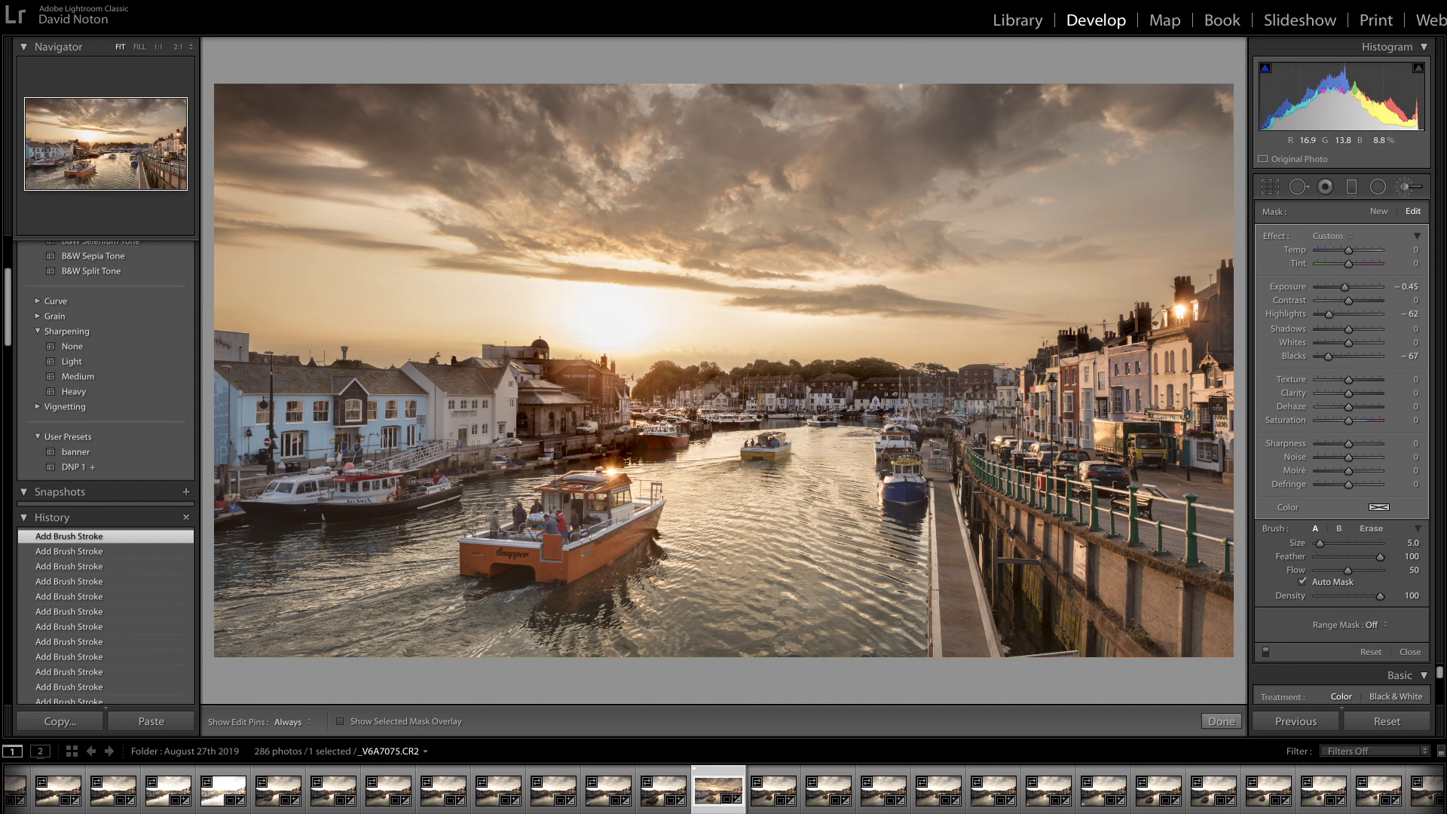
key(h)
key(h)
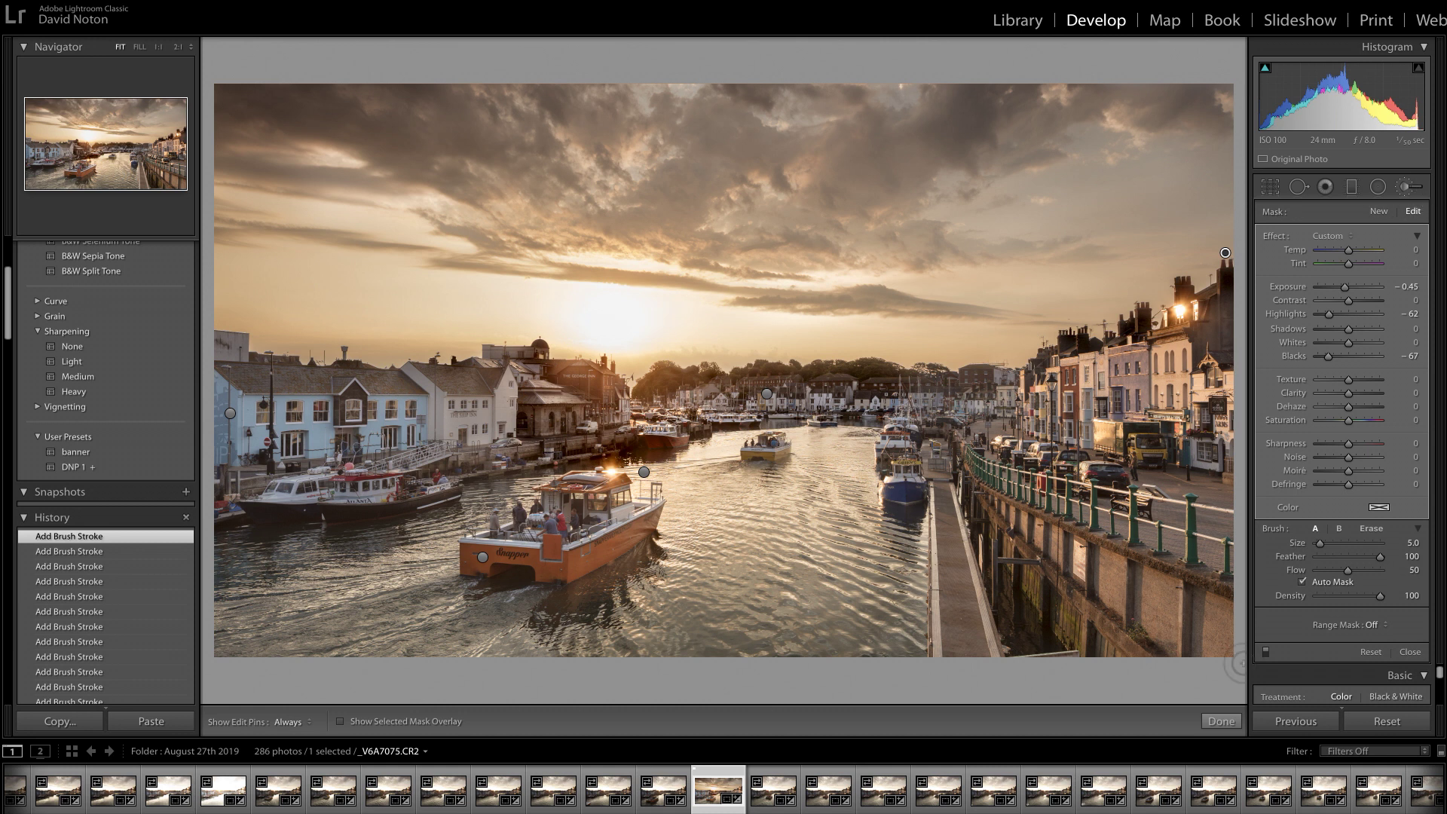
- Finish the sky adjustment and start a new brush mask with Size 12 and the selected mask overlay shown
click(1221, 721)
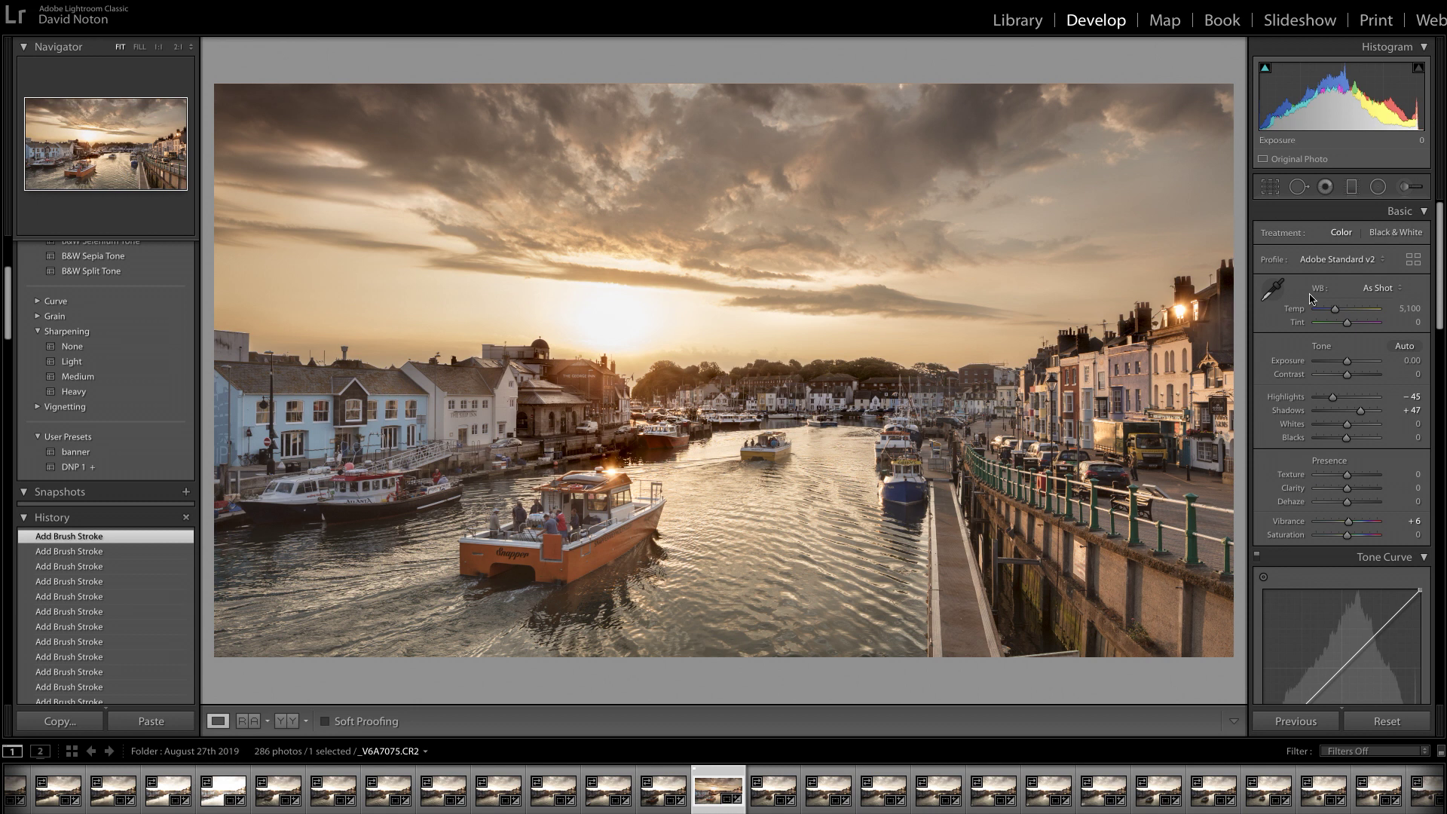
click(1406, 188)
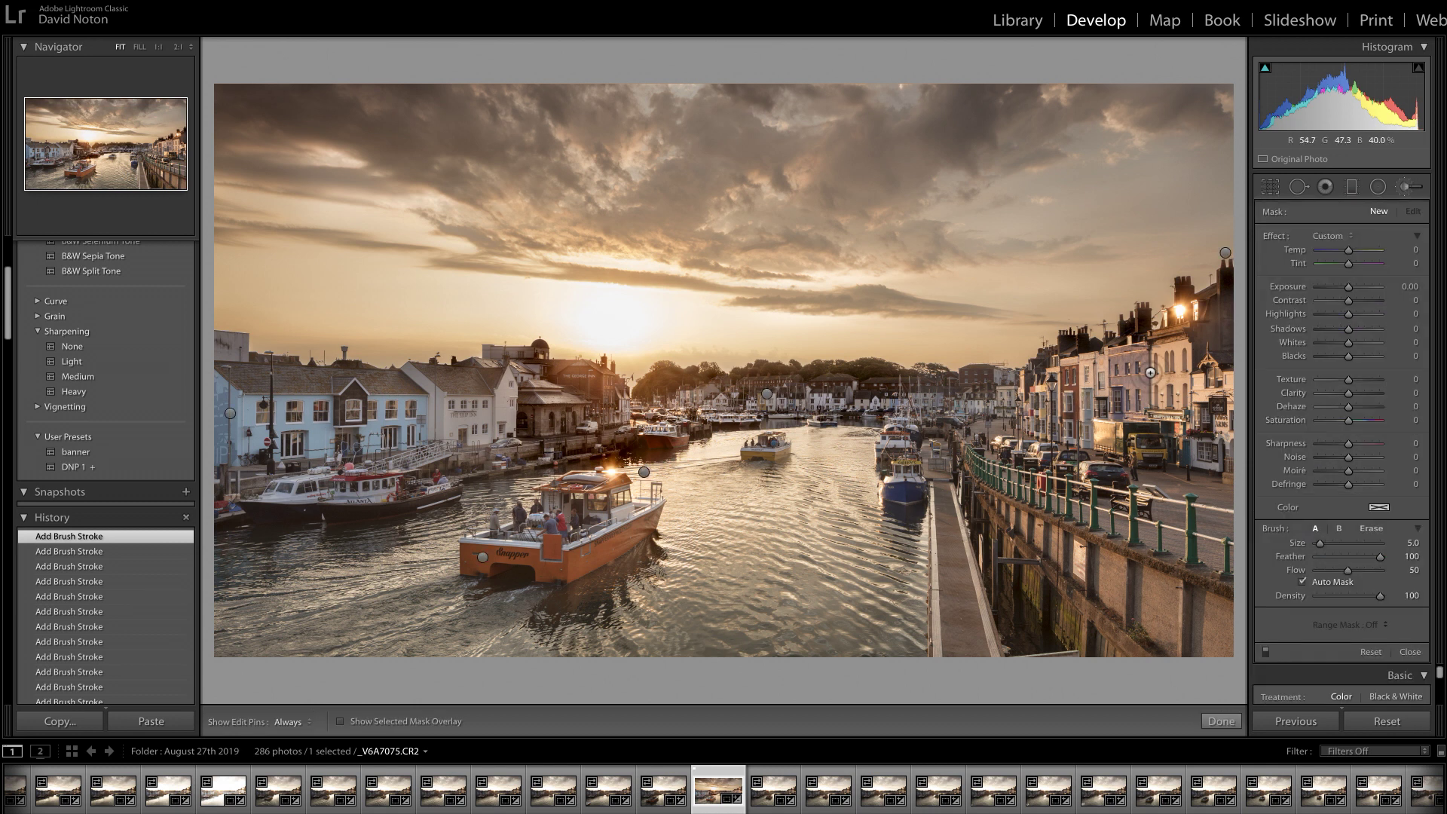
scroll(1154, 373, up, 7)
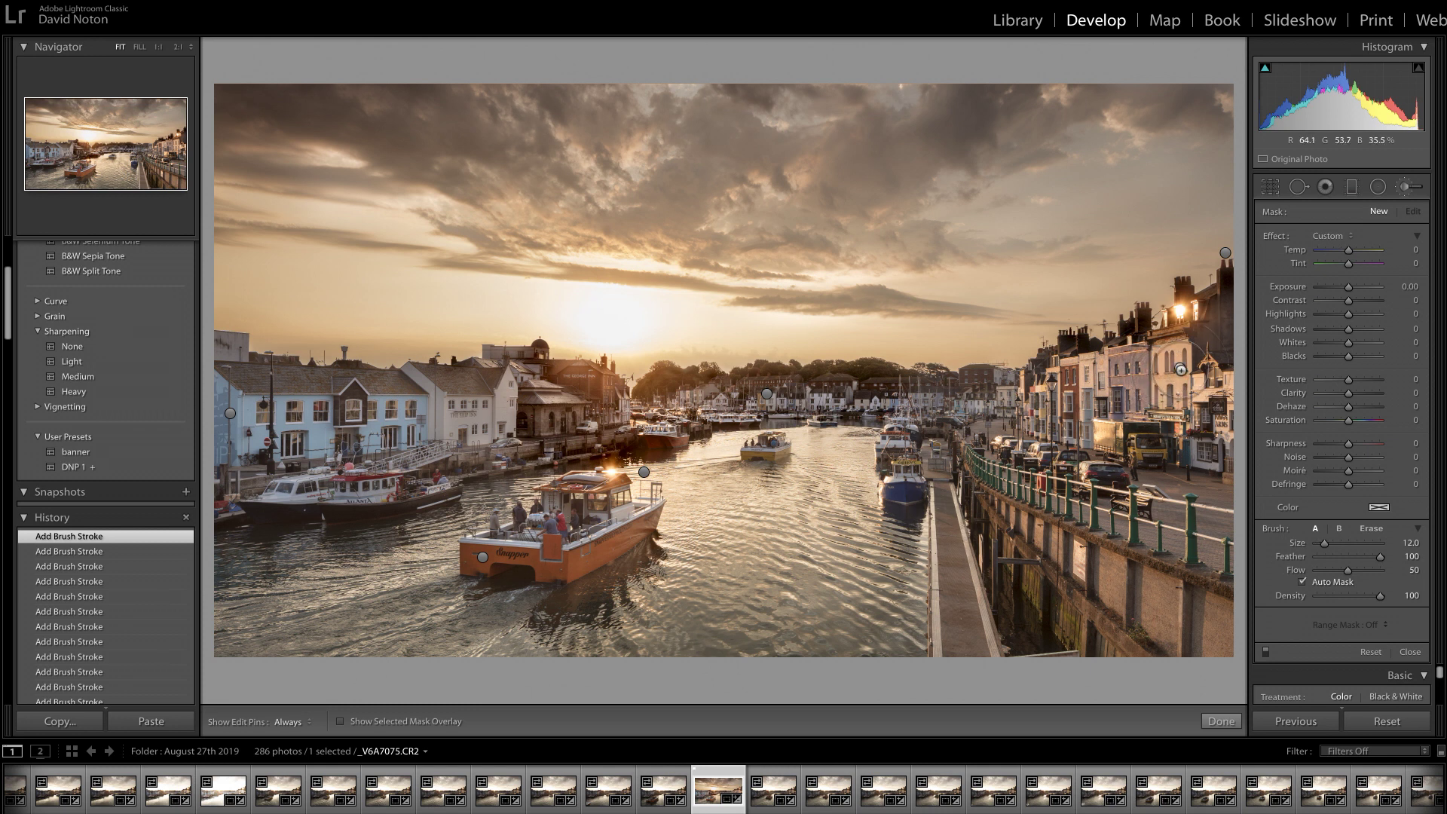
click(341, 723)
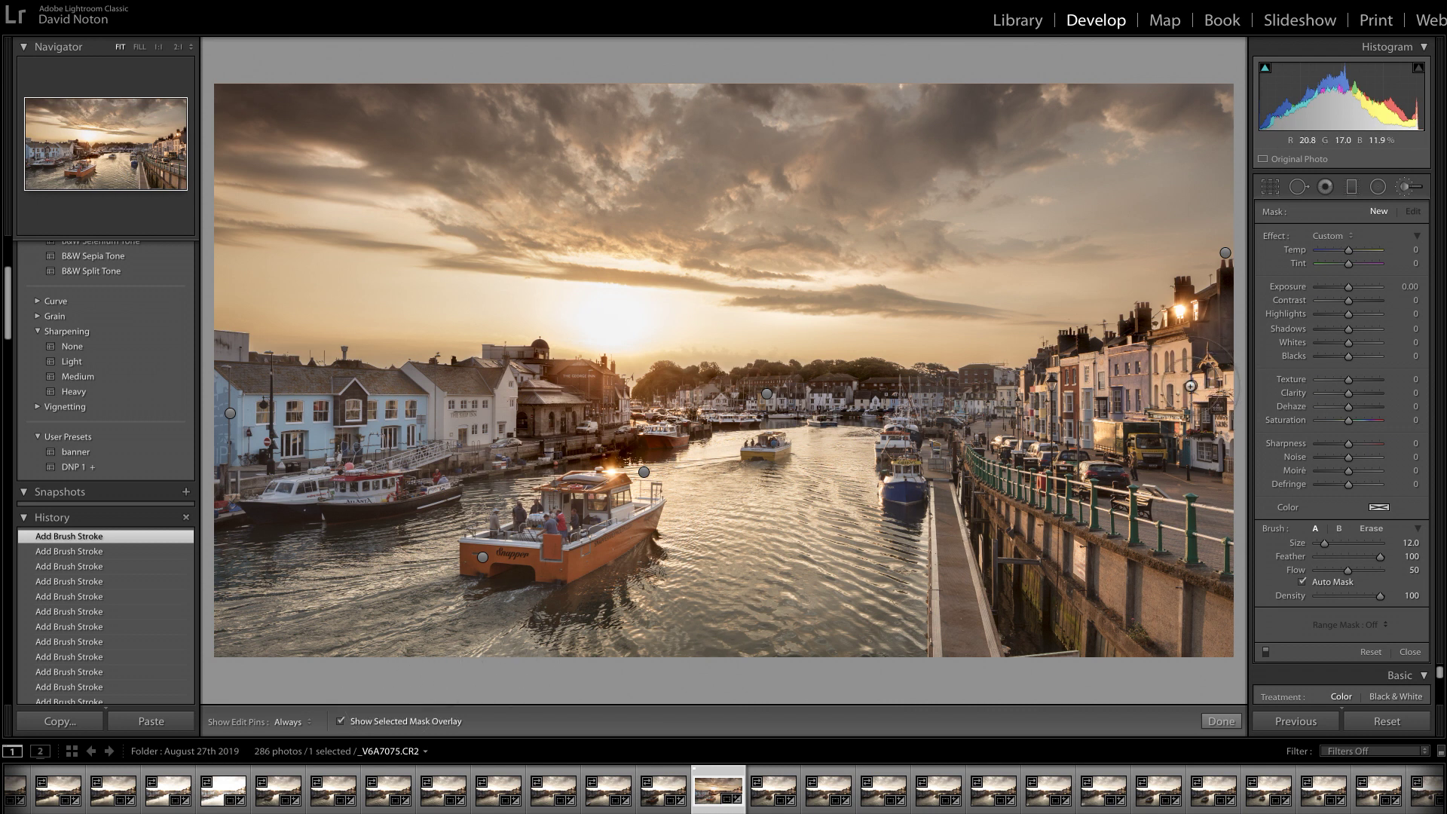
key(h)
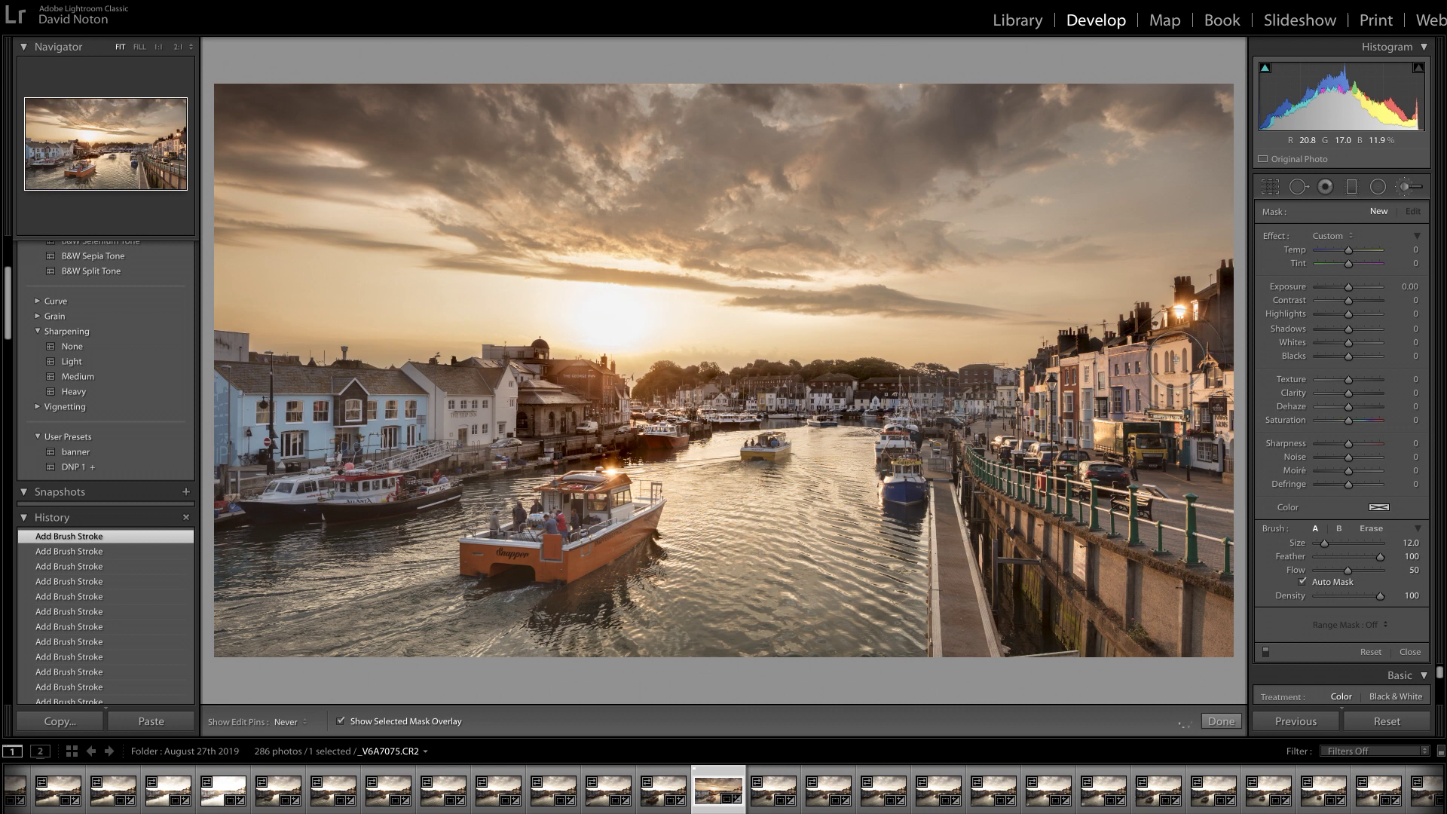
key(h)
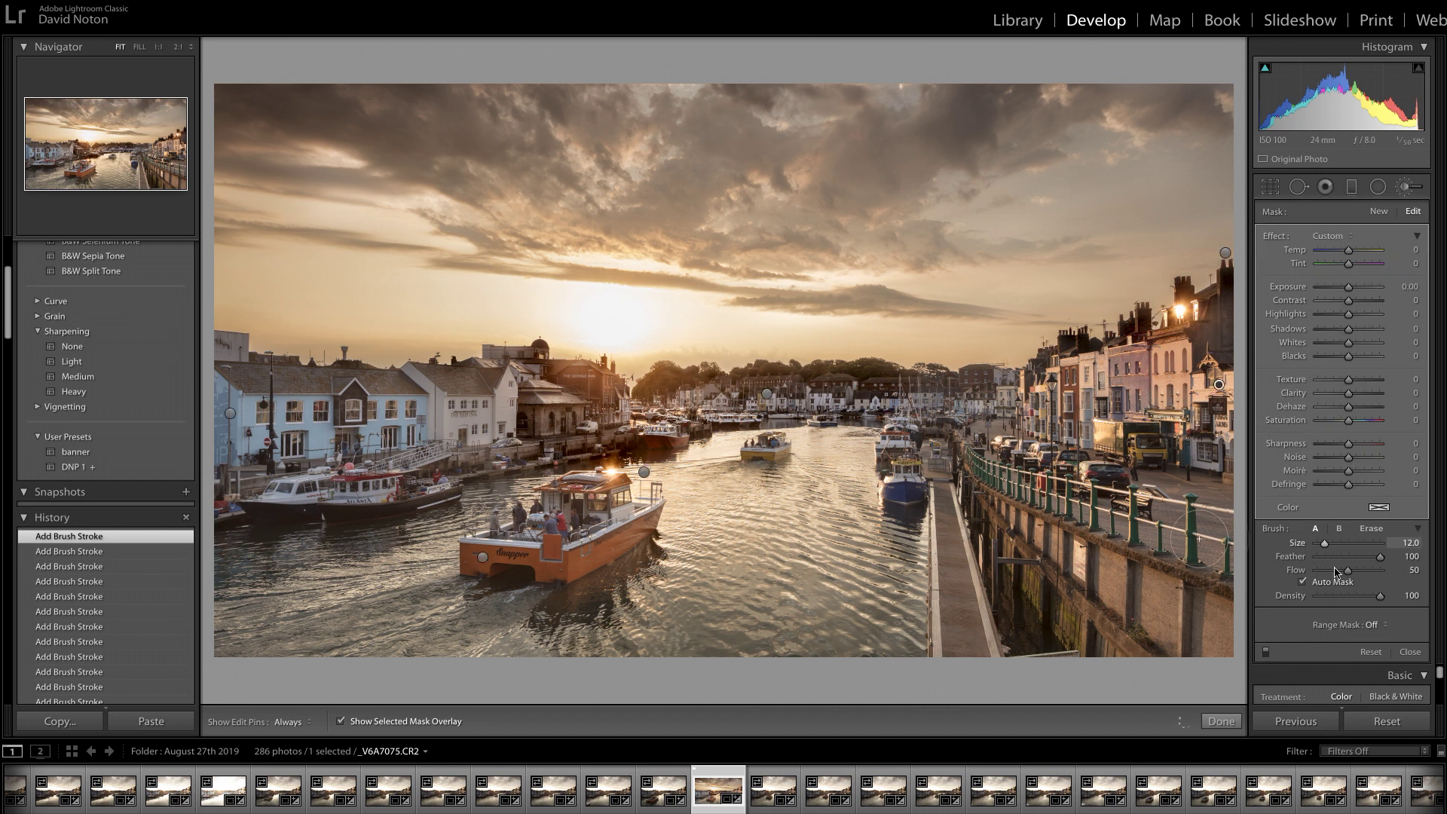
- Set the brush Flow to 100 and paint the new mask over the sunlit quayside buildings, moored boats, street and harbour wall
drag(1348, 574, 1387, 570)
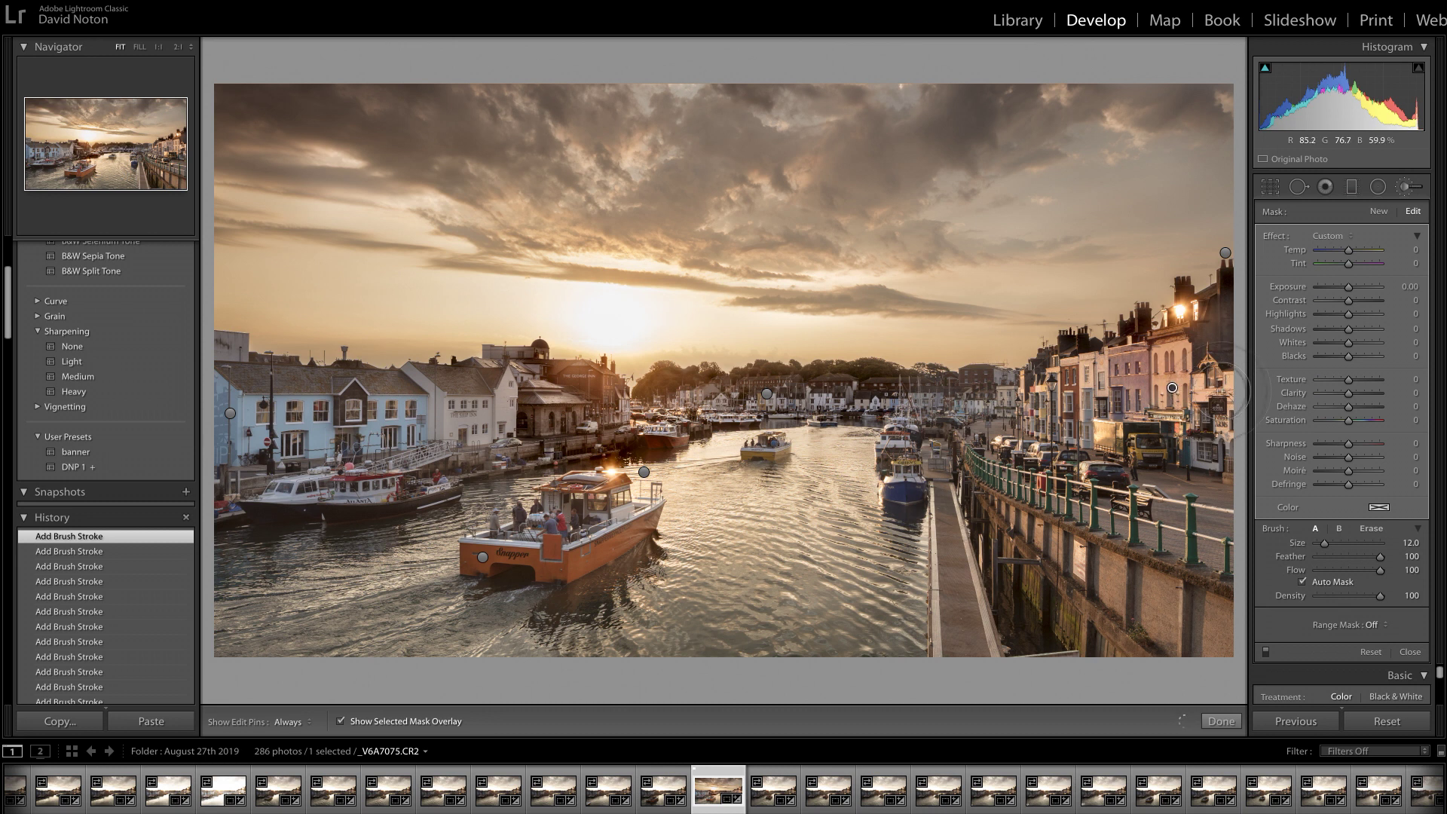
mouse_move(1172, 388)
mouse_down()
mouse_move(1213, 407)
mouse_move(1219, 523)
mouse_move(1177, 422)
mouse_move(1123, 370)
mouse_move(1055, 384)
mouse_move(1040, 422)
mouse_move(1006, 377)
mouse_move(956, 425)
mouse_move(915, 426)
mouse_move(881, 467)
mouse_move(916, 485)
mouse_move(901, 511)
mouse_move(890, 490)
mouse_move(913, 476)
mouse_up()
key(h)
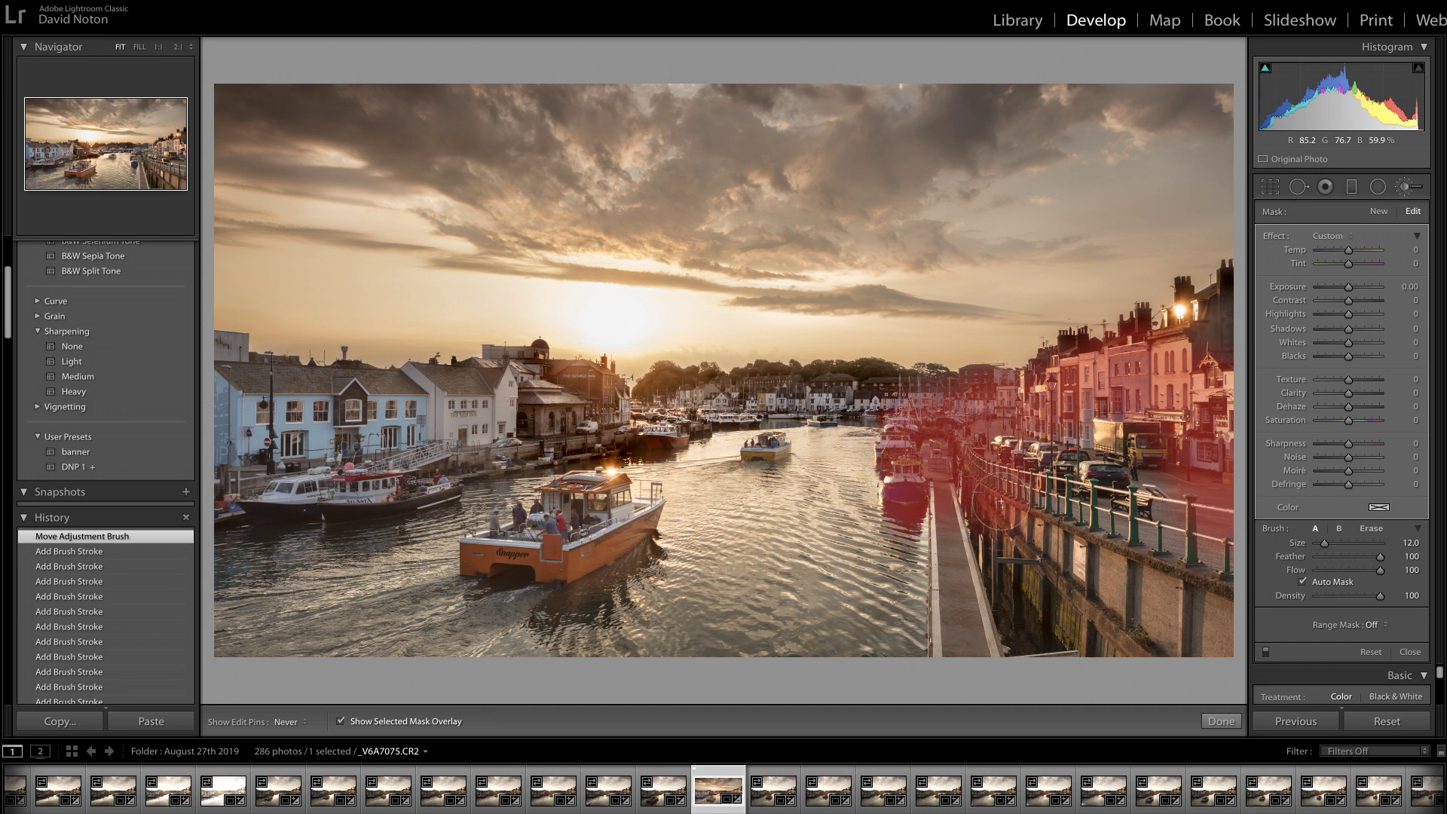
mouse_move(1019, 547)
mouse_down()
mouse_move(1014, 581)
mouse_move(1047, 618)
mouse_move(1071, 615)
mouse_move(1039, 601)
mouse_move(1127, 640)
mouse_move(1183, 622)
mouse_move(1206, 572)
mouse_move(1119, 591)
mouse_up()
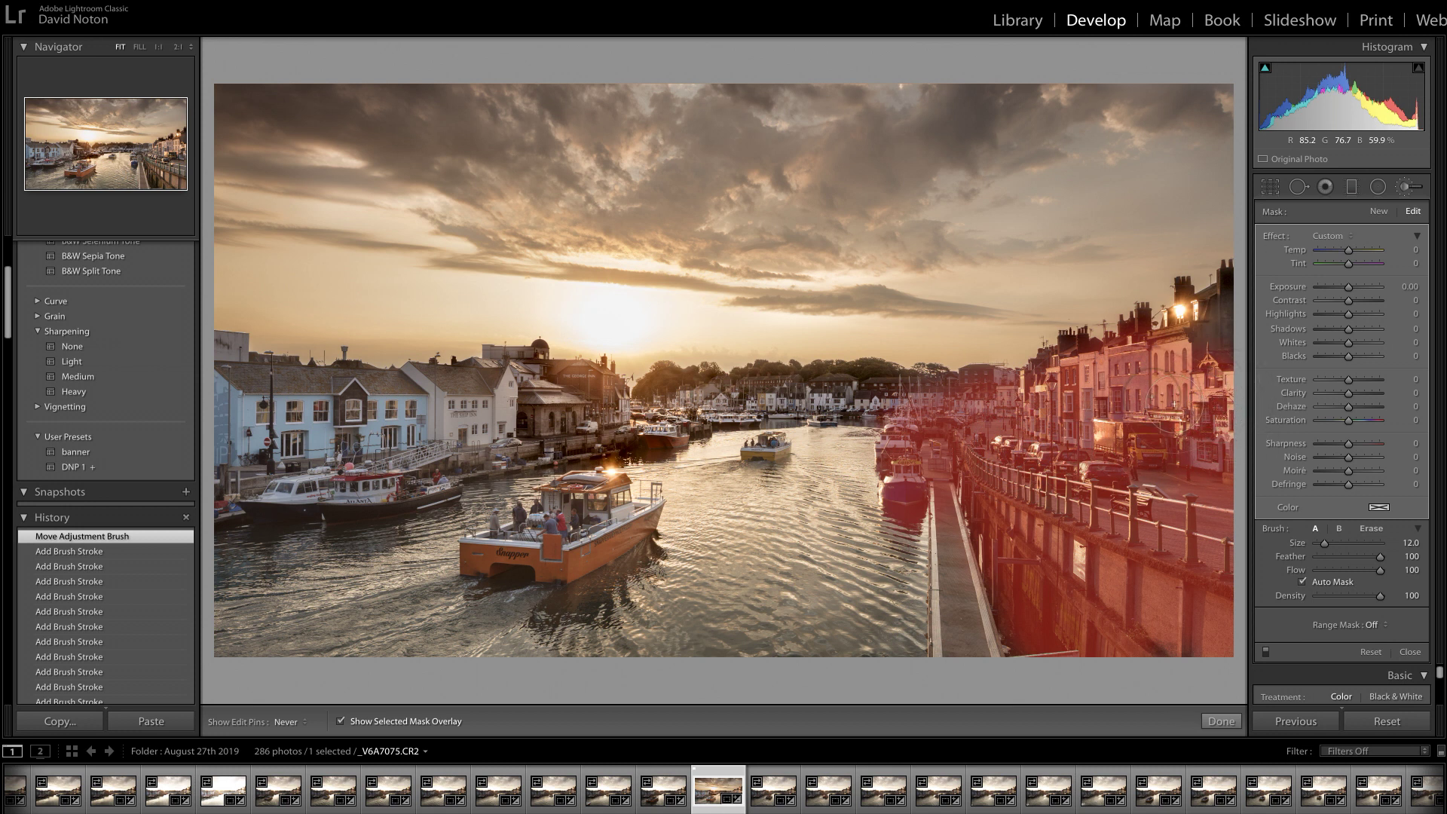
click(1130, 607)
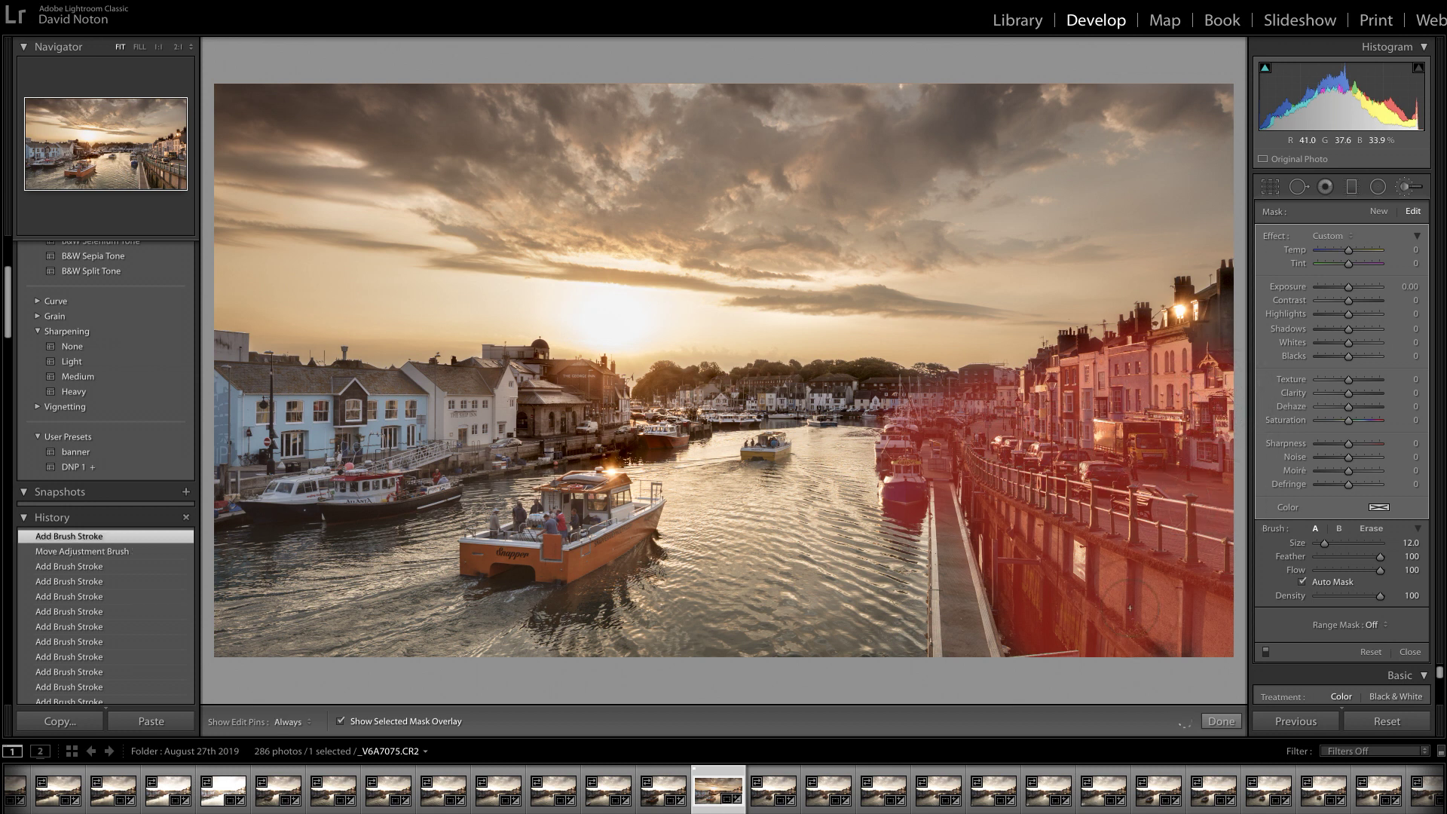
- Hide the mask overlay, set the quayside brush mask's Whites to 12 and Exposure to 0.11, and finish the brush adjustment
click(341, 722)
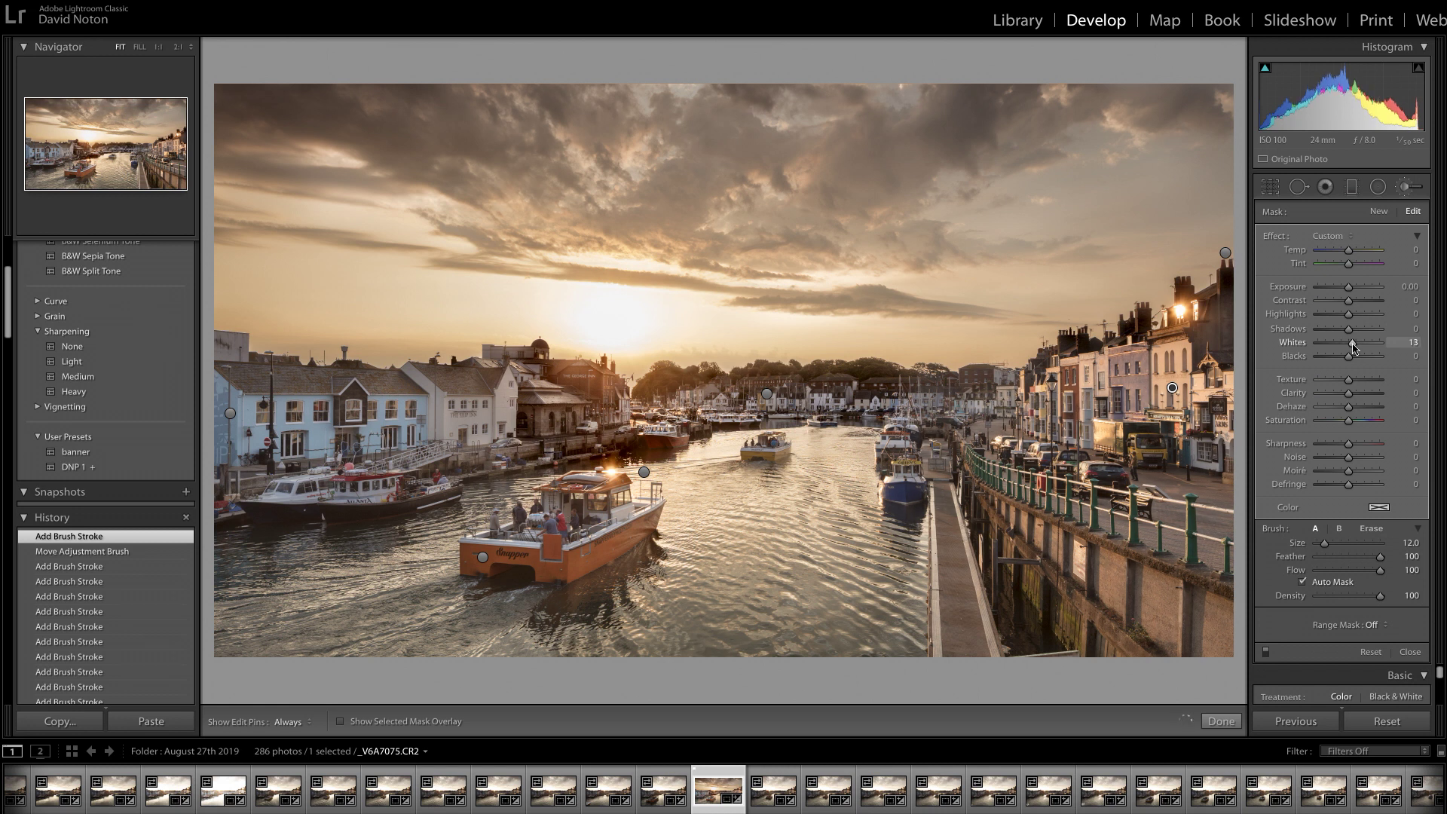
drag(1347, 346, 1345, 346)
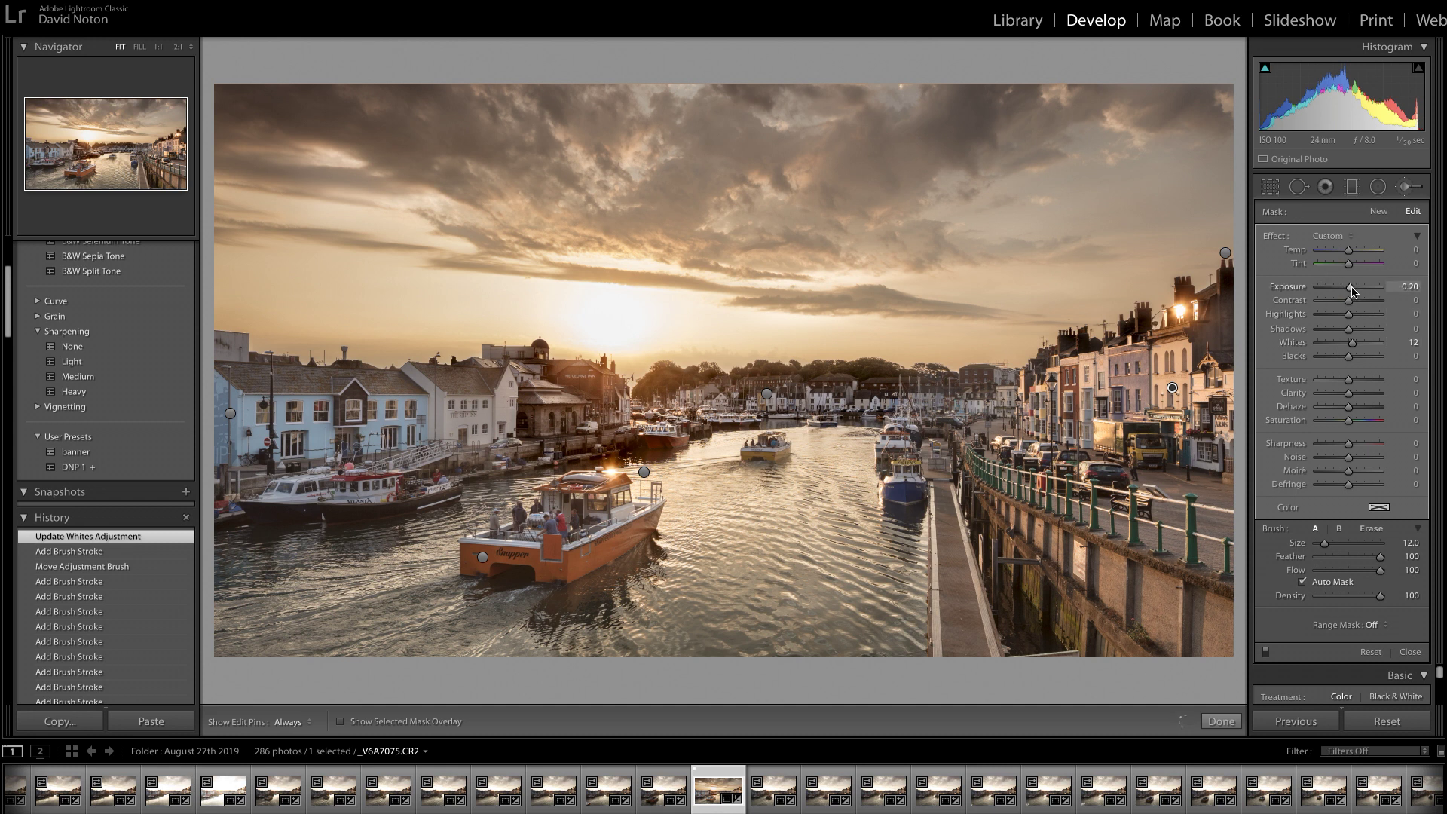
drag(1353, 287, 1351, 288)
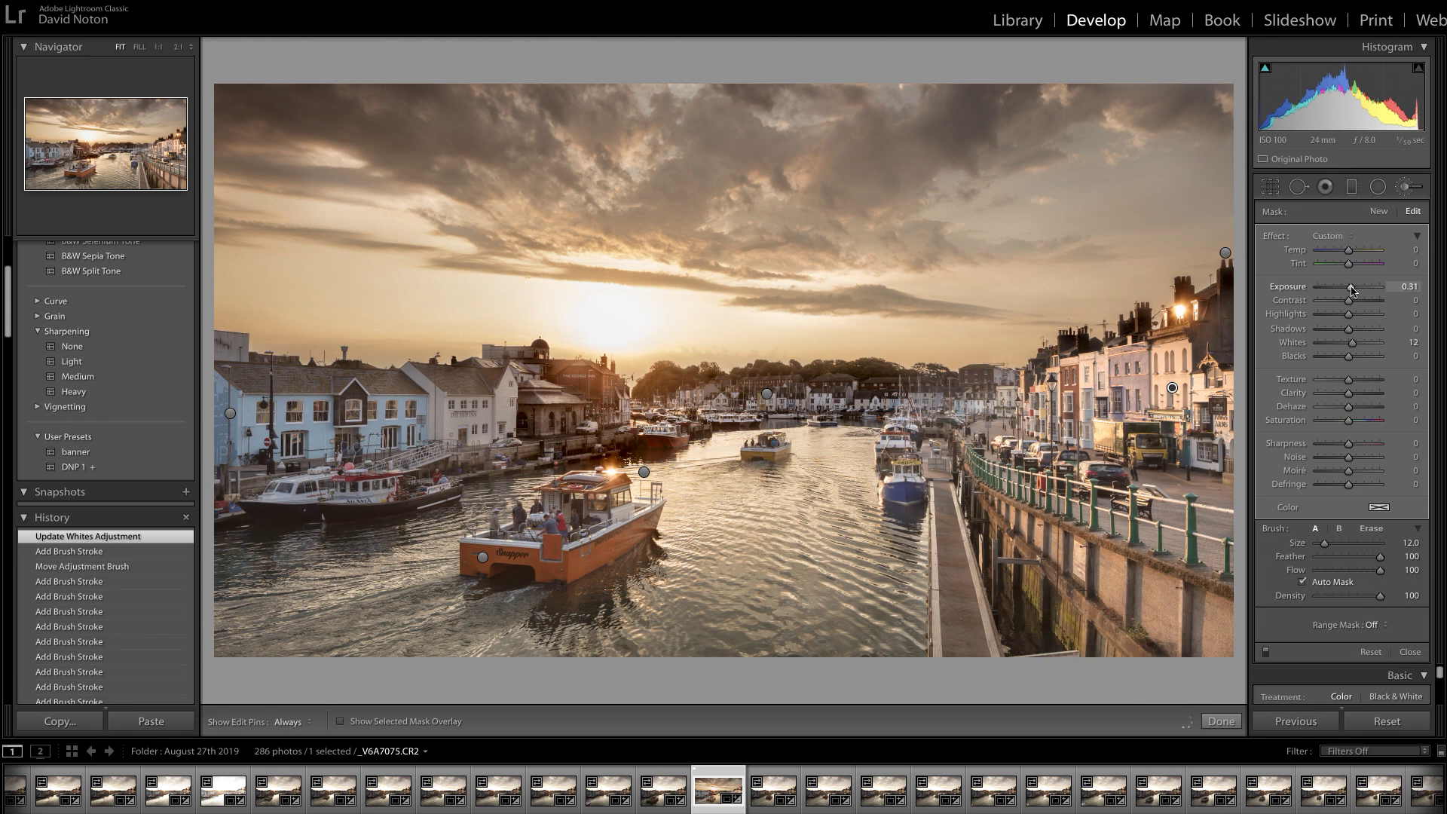
drag(1350, 290, 1349, 291)
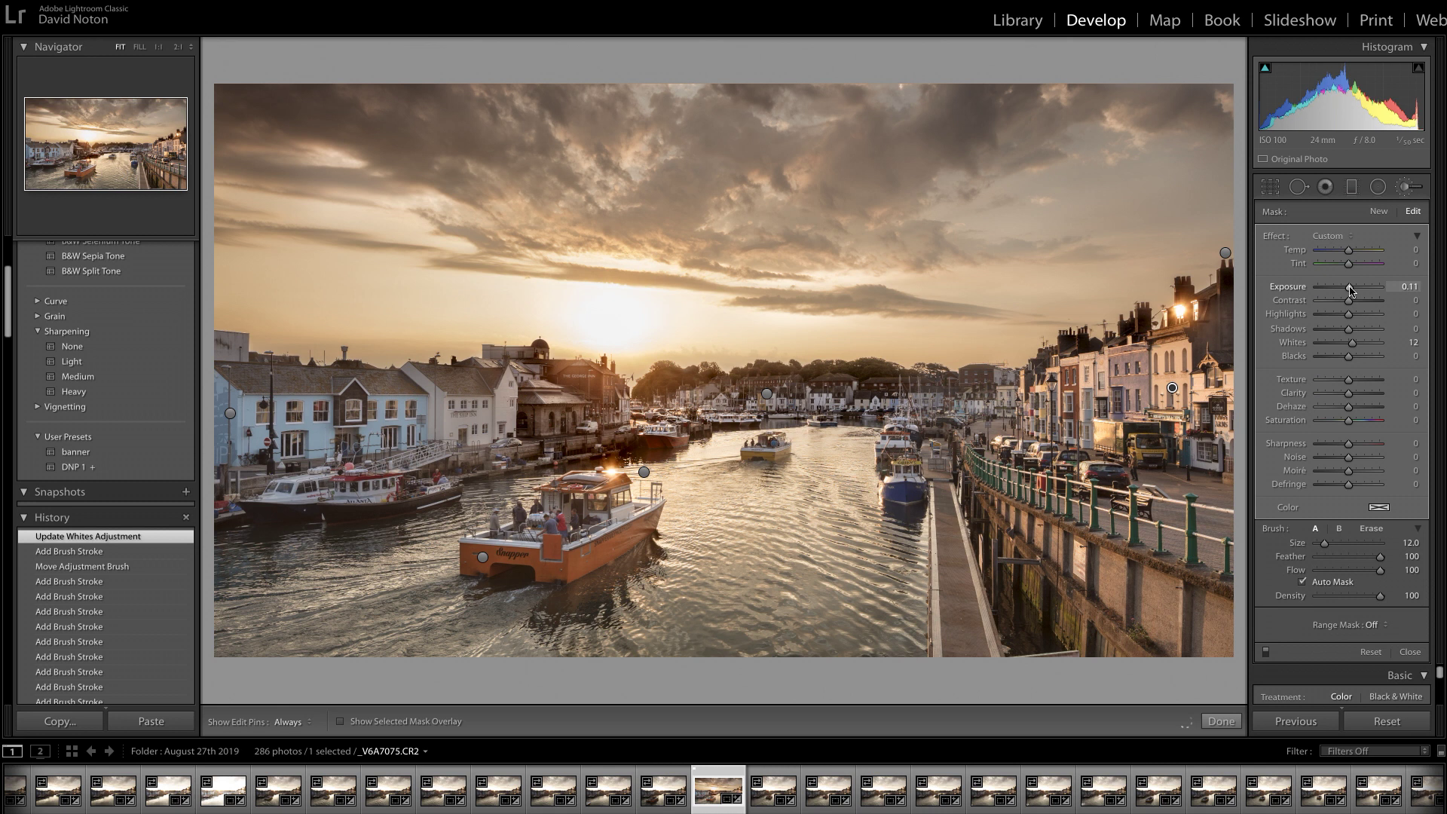
drag(1350, 290, 1350, 291)
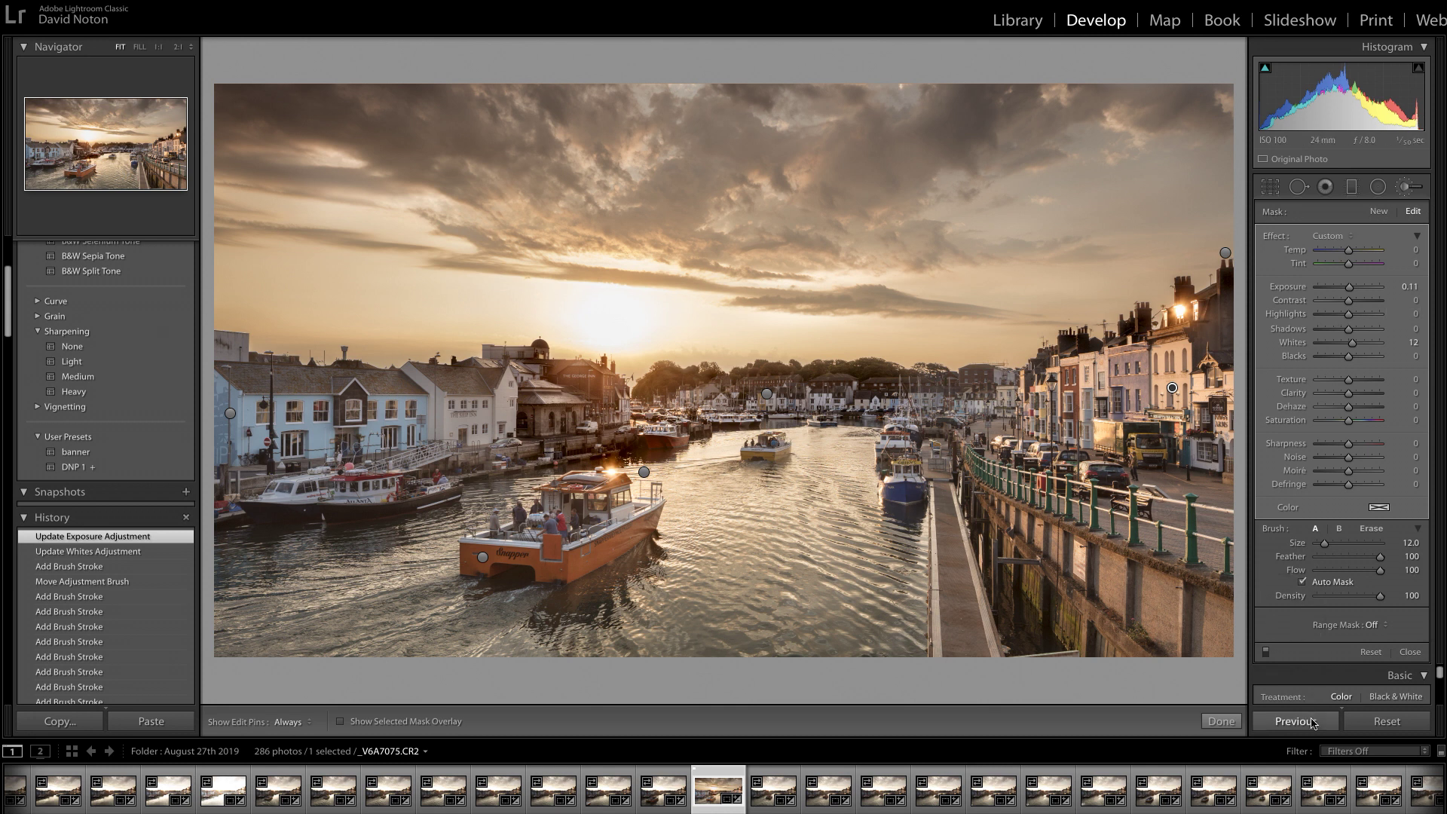
click(1220, 722)
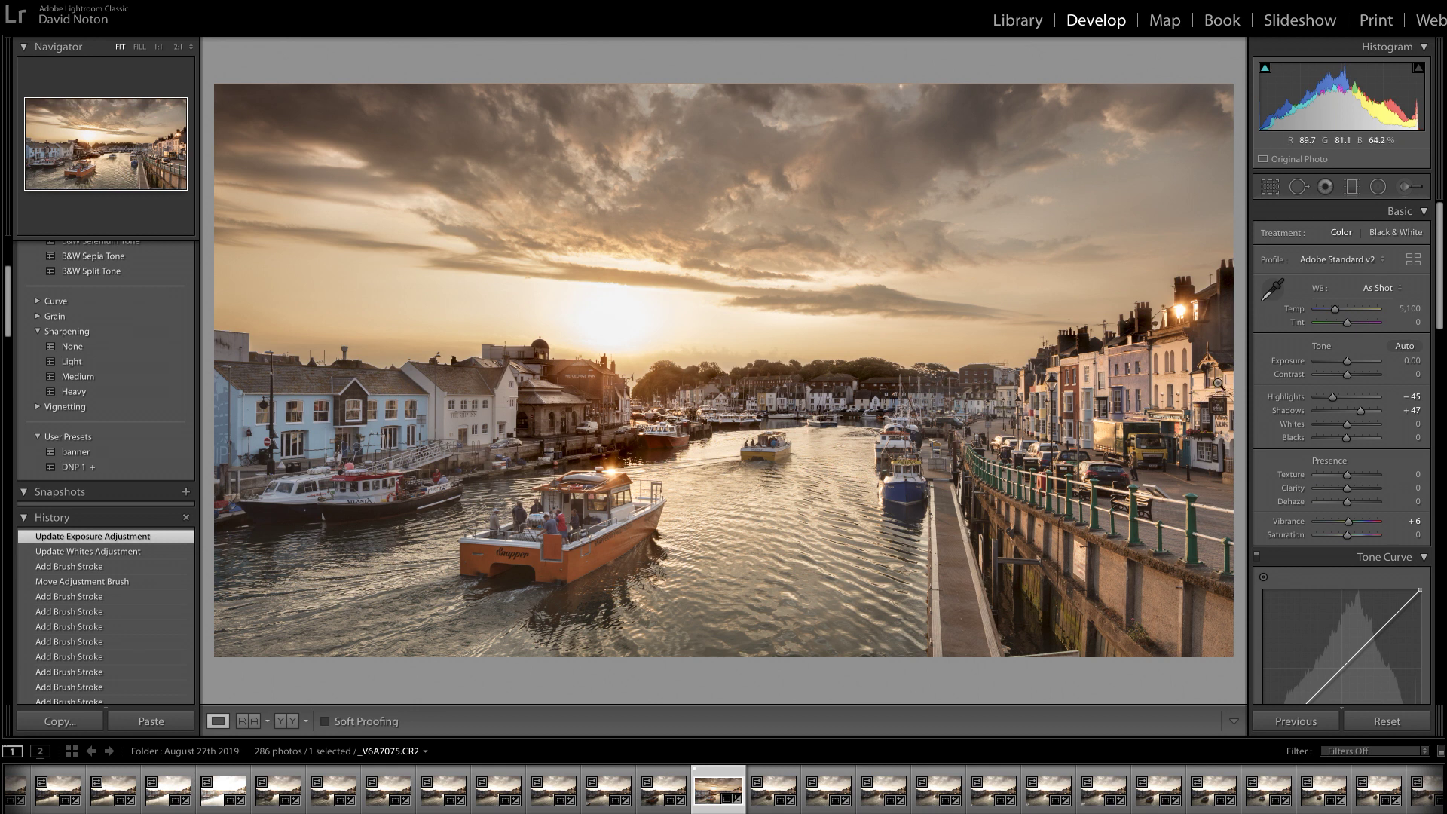
- Draw a horizontal graduated filter down across the sky above the sun and tighten its upper boundary
click(1352, 190)
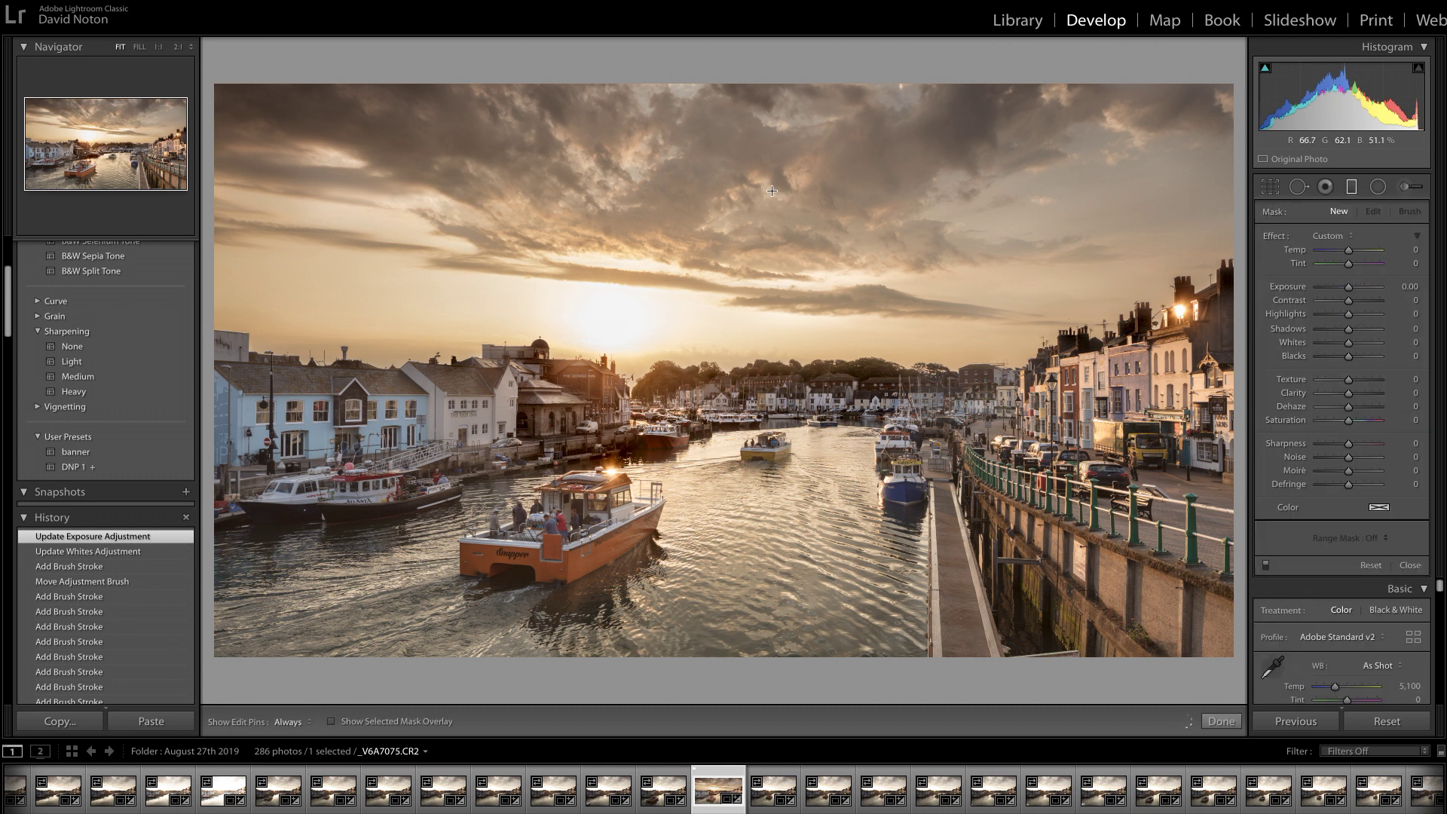
key(shift)
drag(762, 181, 815, 271)
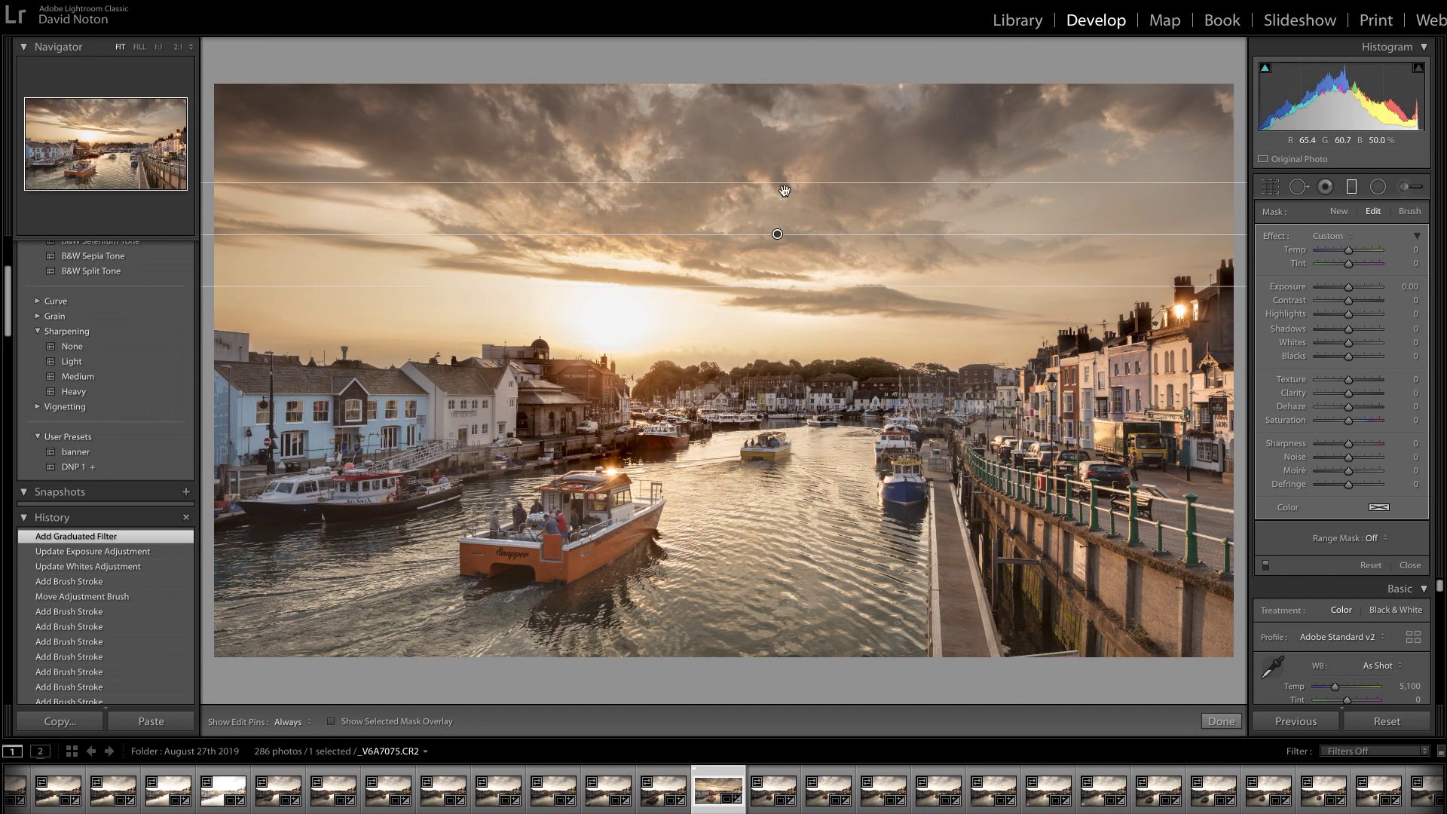
drag(772, 184, 771, 202)
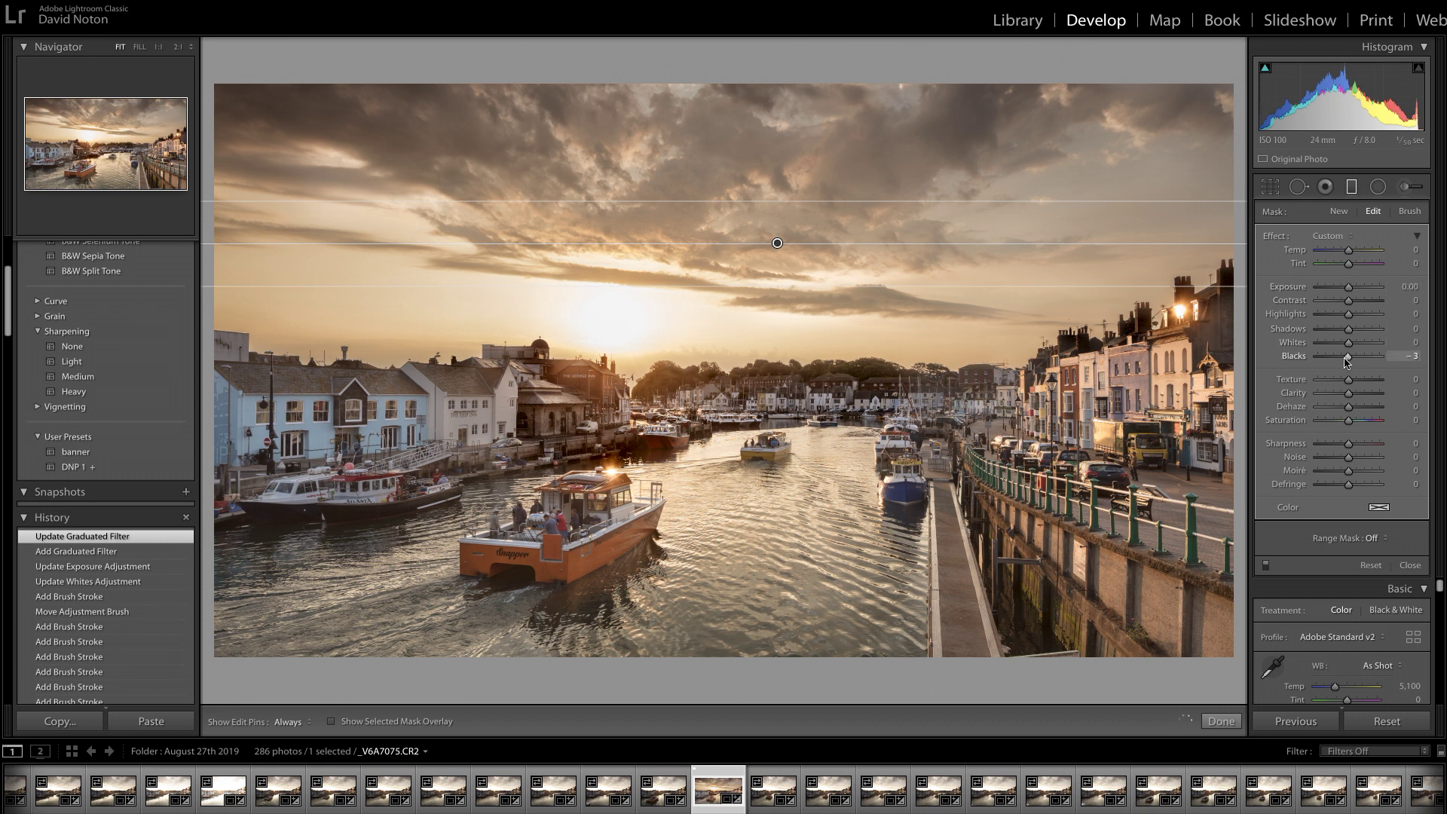
- Set the sky graduated filter's Blacks to -6, widen its gradient, set Exposure to -0.08 and finish the filter
drag(1343, 359, 1345, 359)
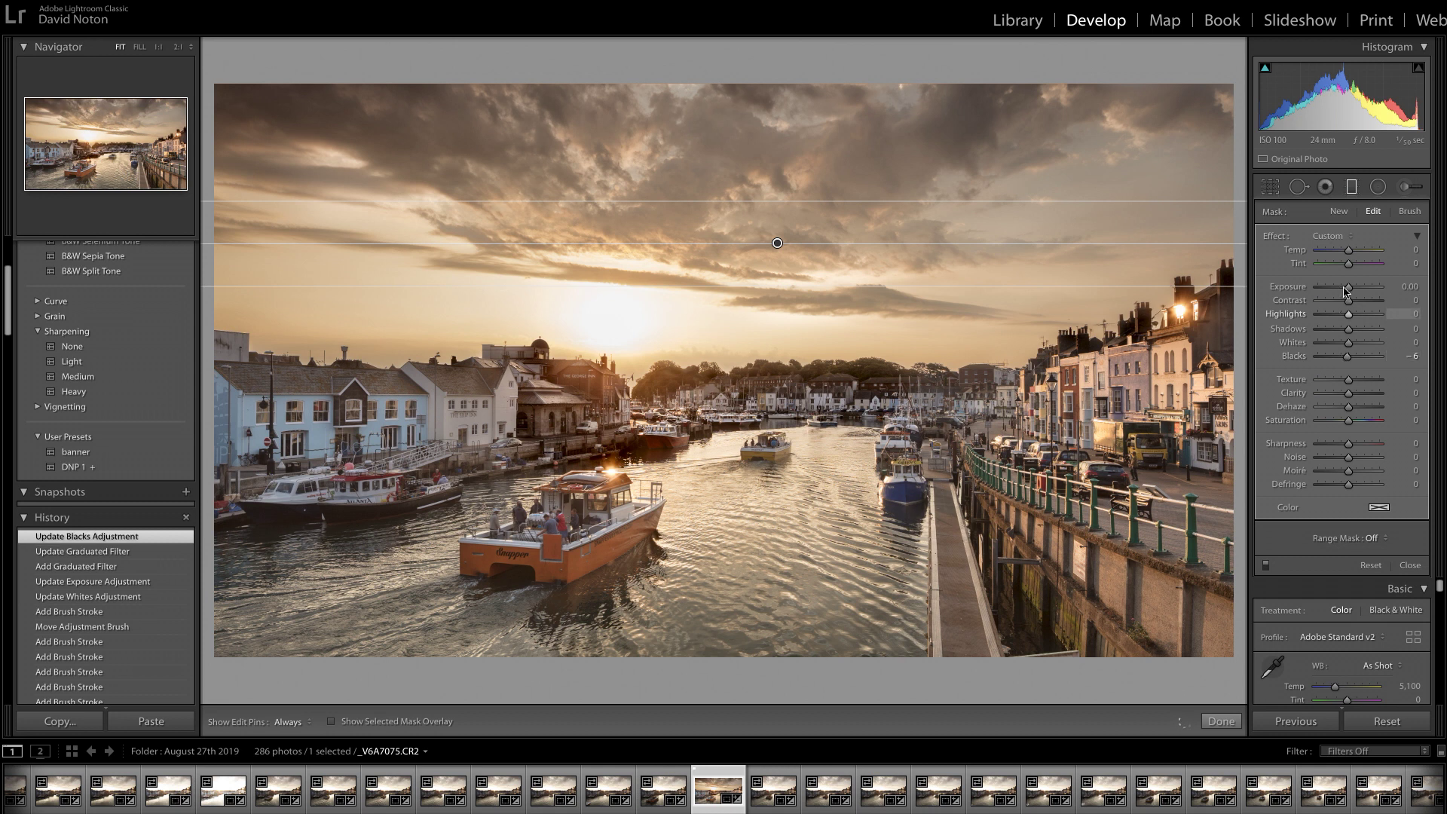
drag(782, 299, 783, 313)
drag(840, 198, 839, 191)
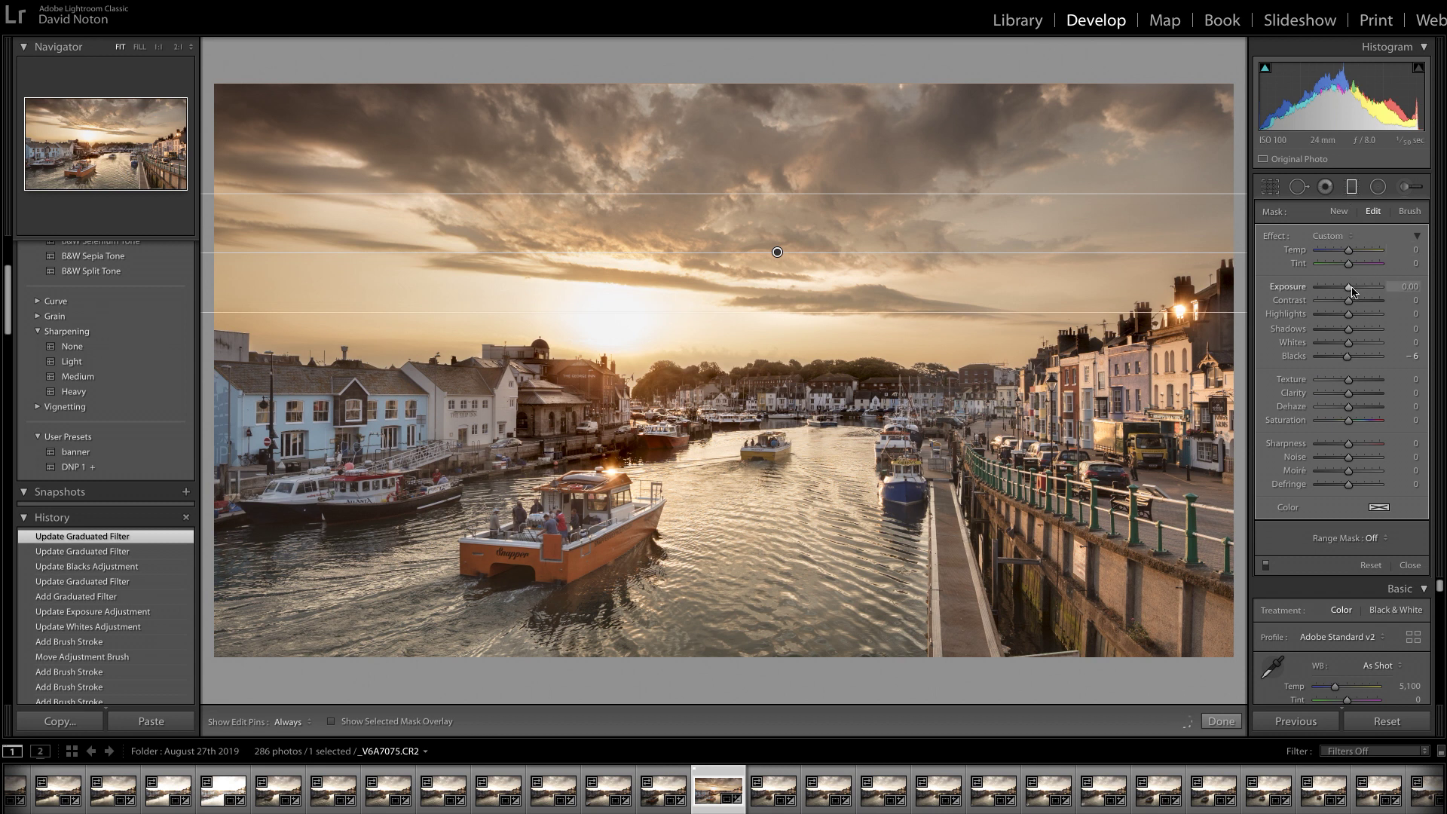
drag(1348, 291, 1347, 291)
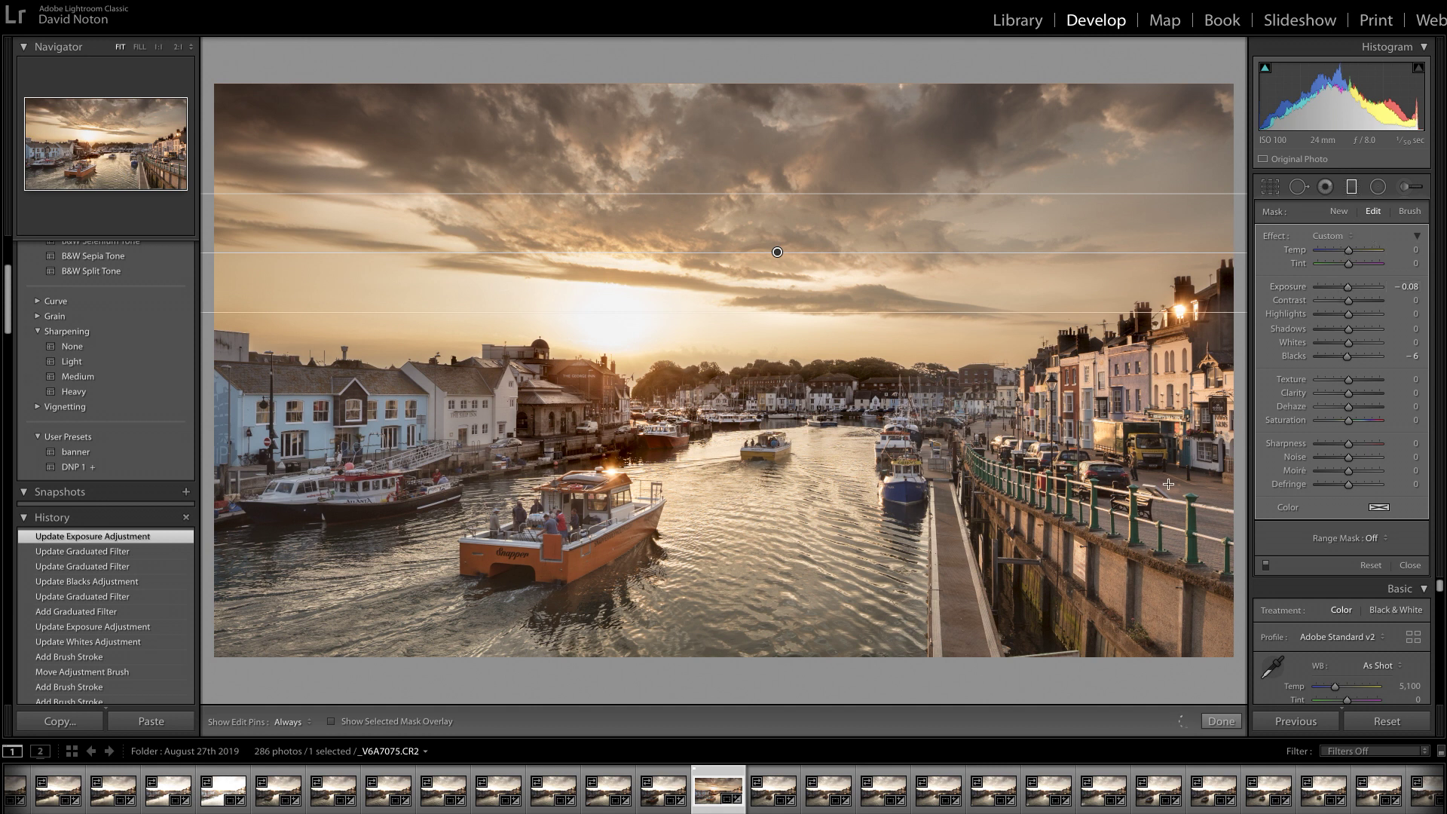
click(1221, 722)
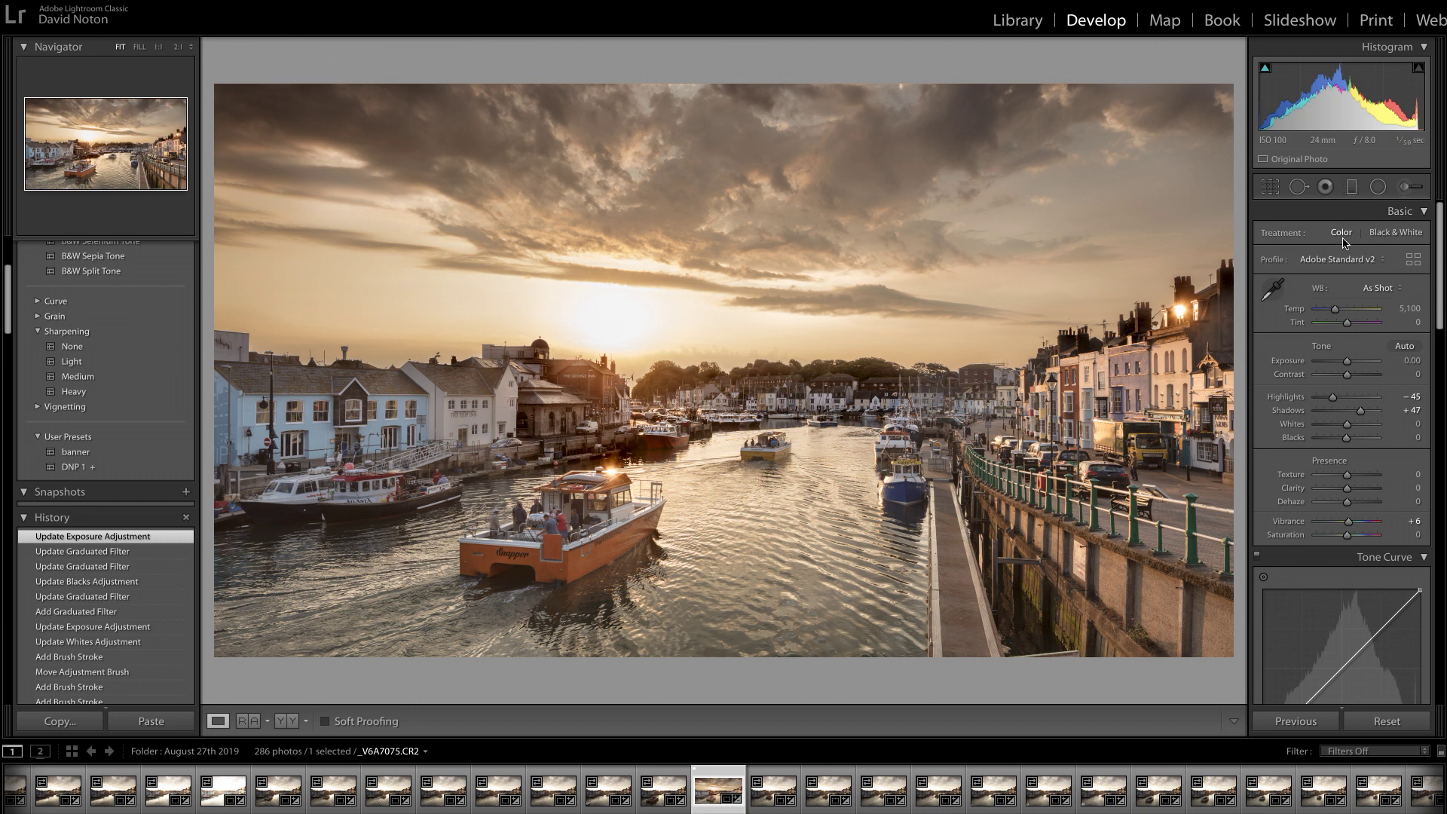
- Use Spot Removal in Heal mode with Size 75 to paint over the bright object at the foot of the harbour wall
click(1297, 187)
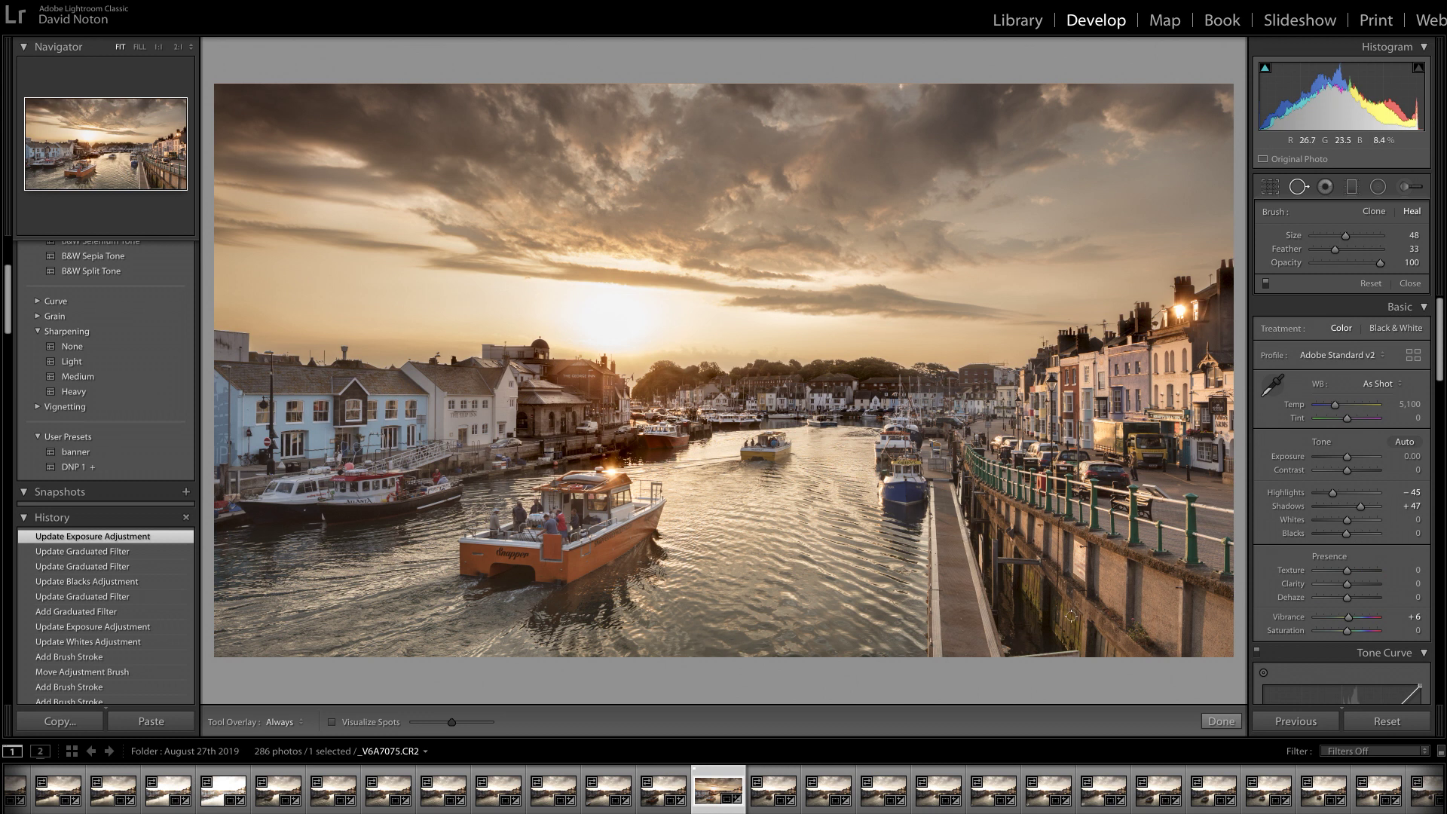
scroll(1068, 645, up, 3)
drag(1078, 654, 1007, 666)
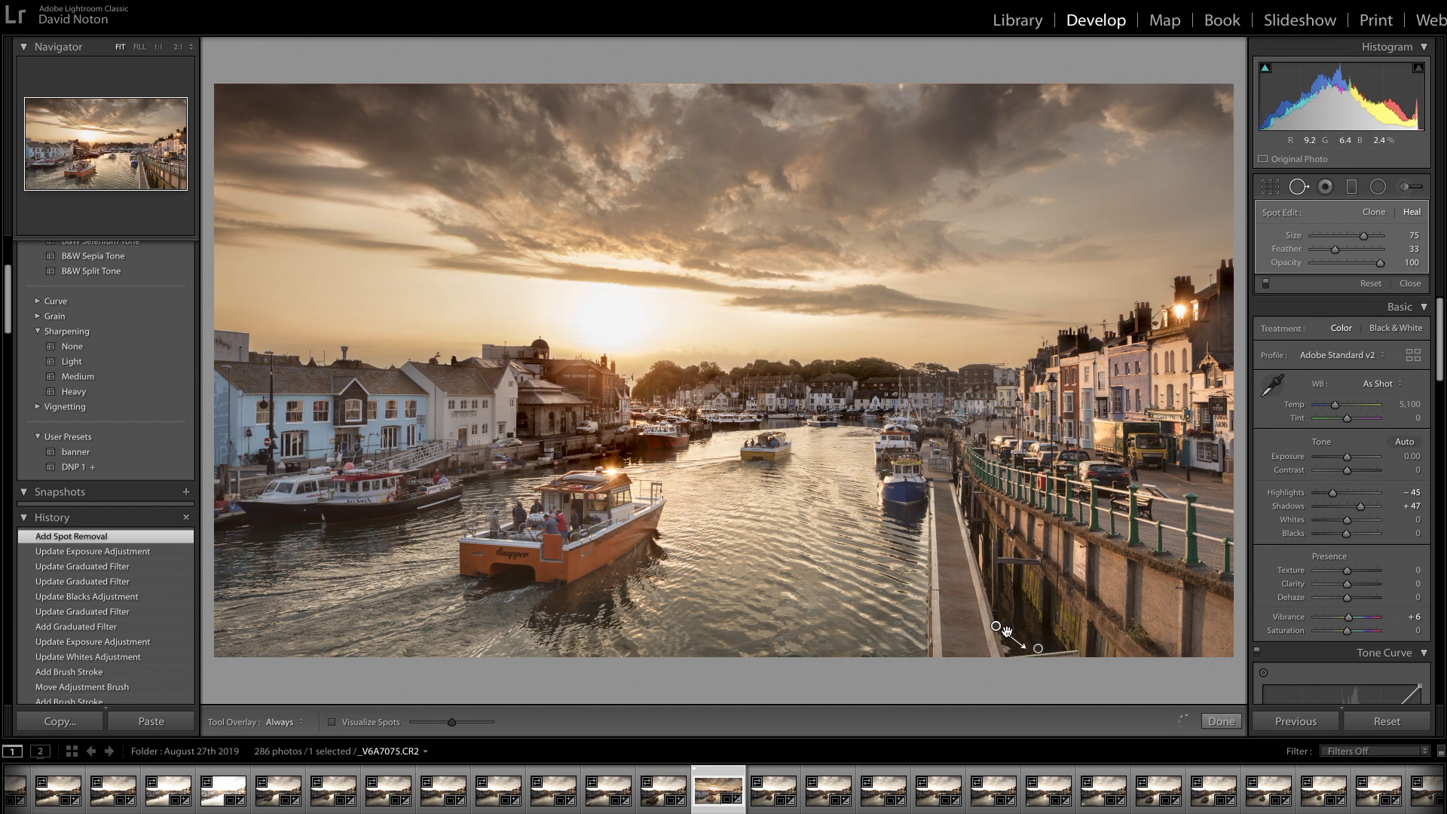
- Try repositioning the source area of the healing stroke at the foot of the harbour wall
drag(996, 626, 1014, 620)
drag(1014, 620, 1015, 620)
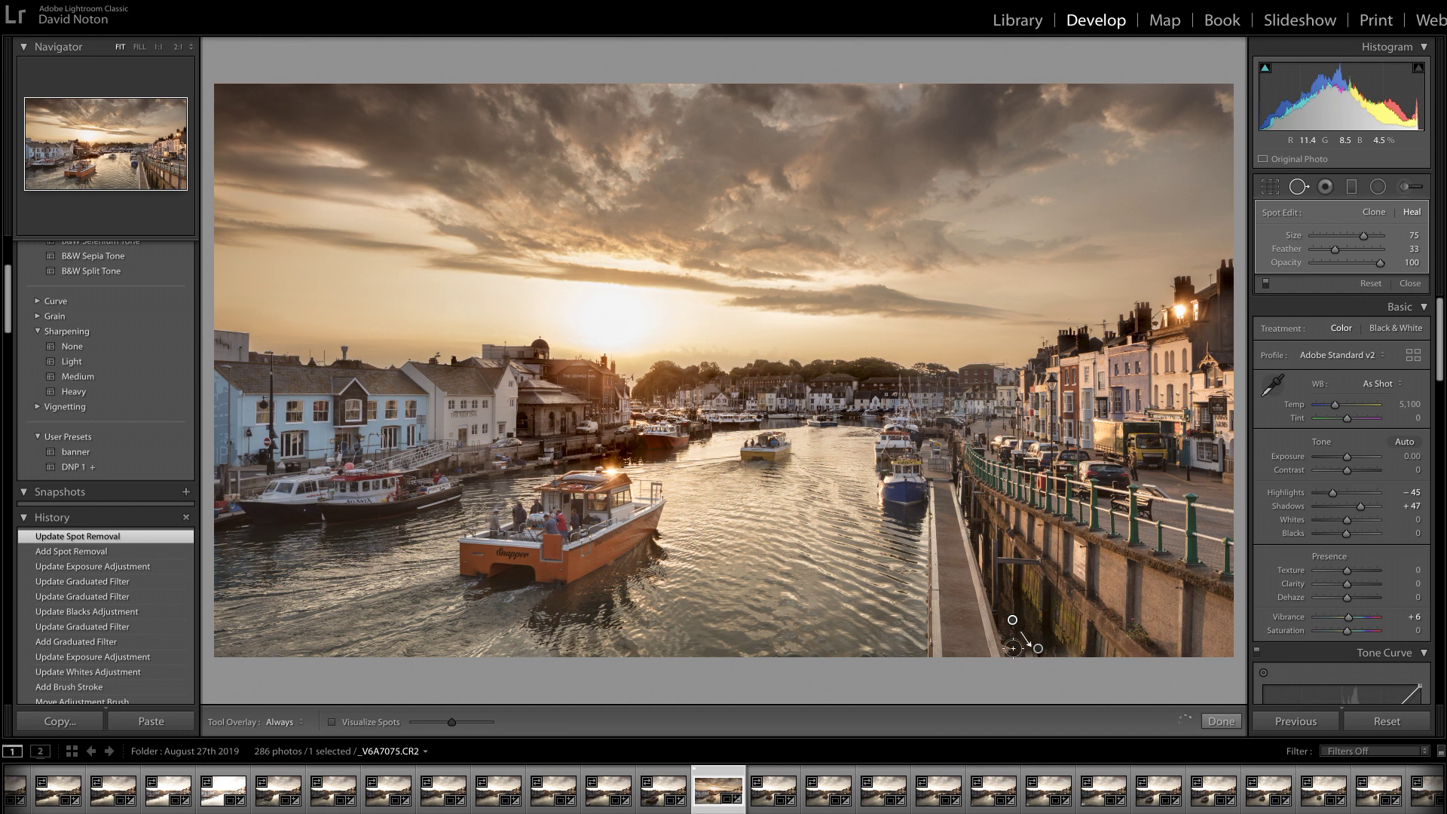
mouse_move(972, 636)
mouse_down()
mouse_move(1020, 639)
mouse_move(1025, 616)
mouse_up()
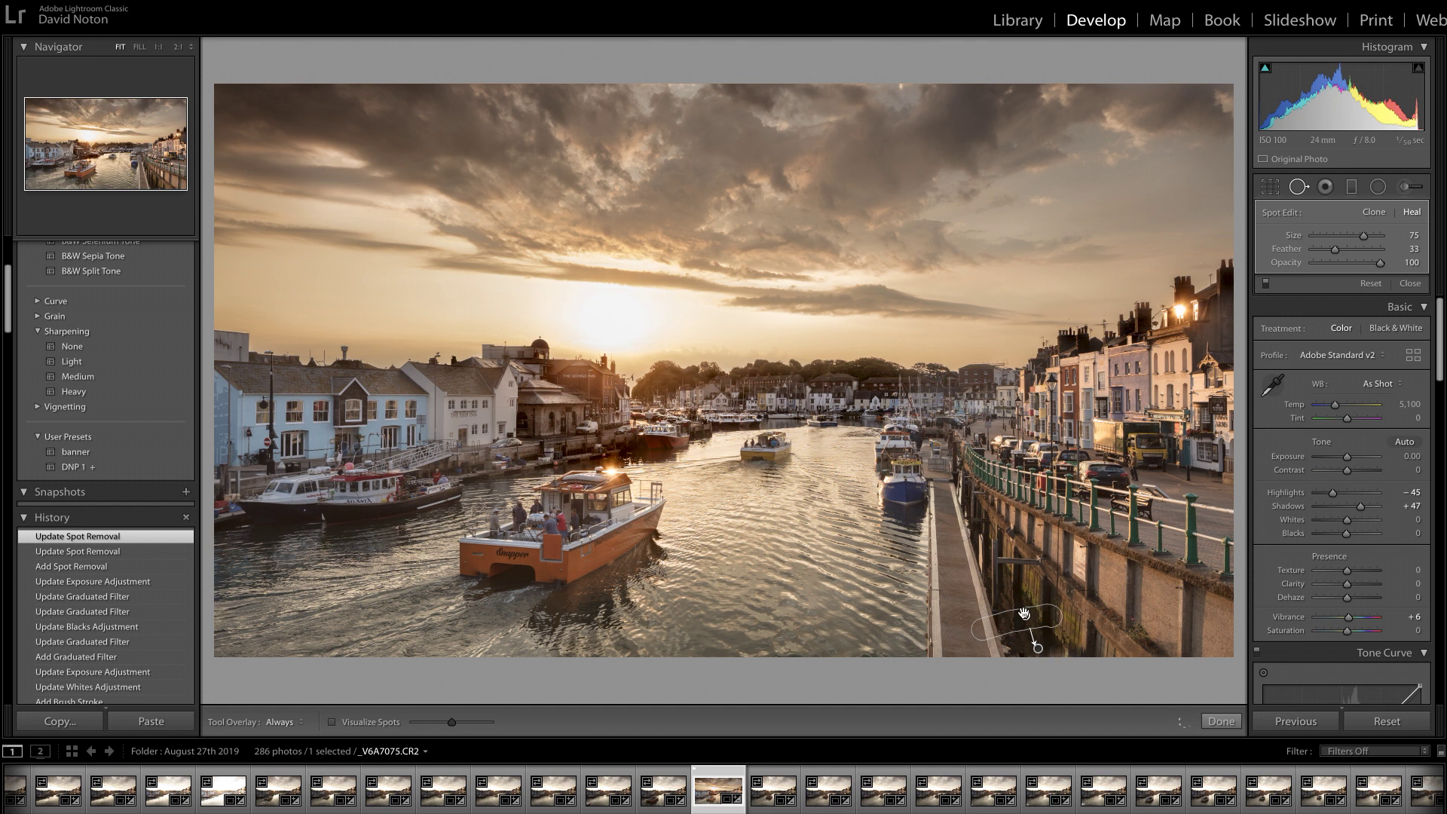
drag(1022, 617, 1010, 620)
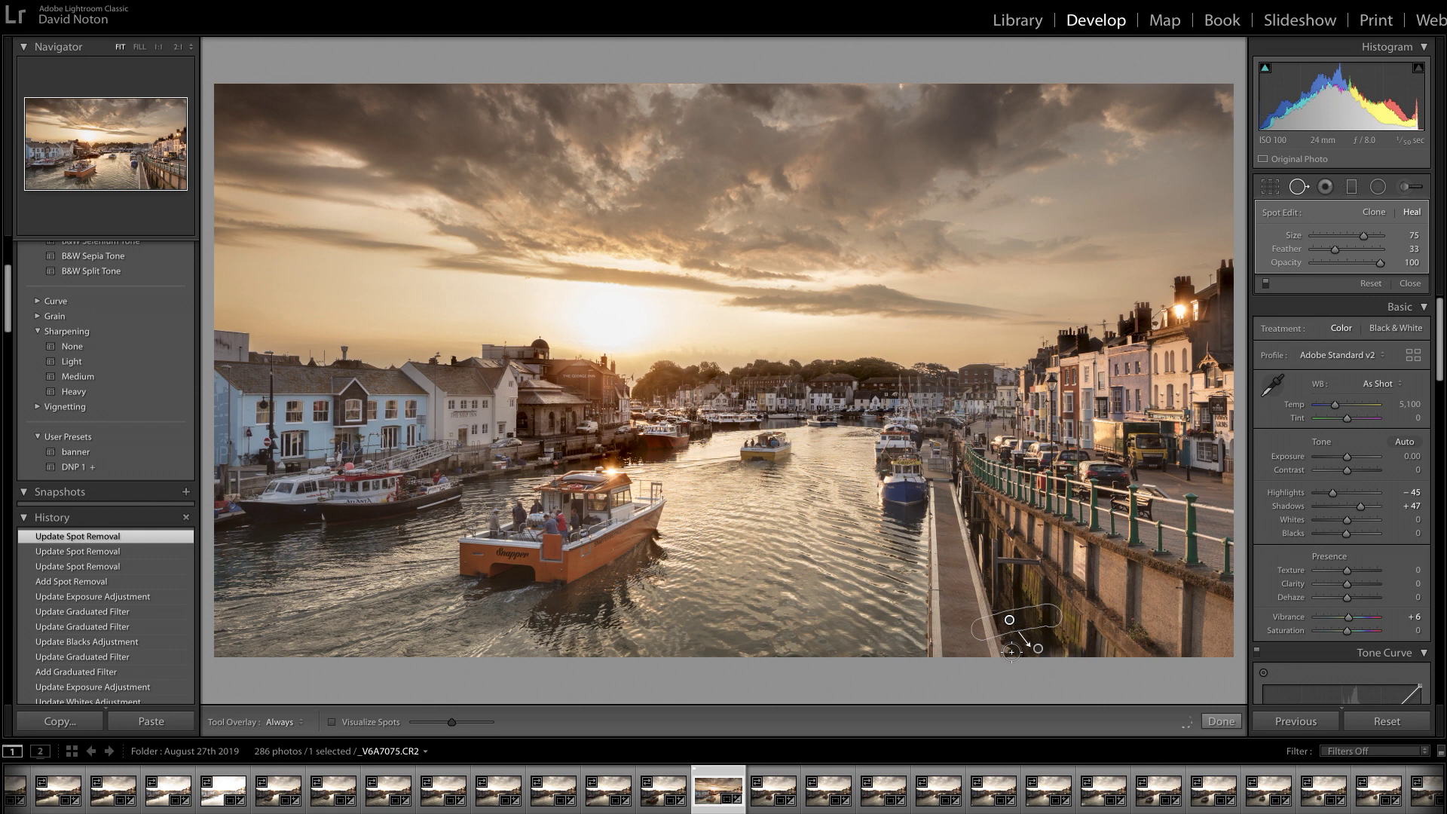
- Try further healing at the wall's foot and on the water, and revert the history to the first spot removal
drag(1012, 652, 1012, 649)
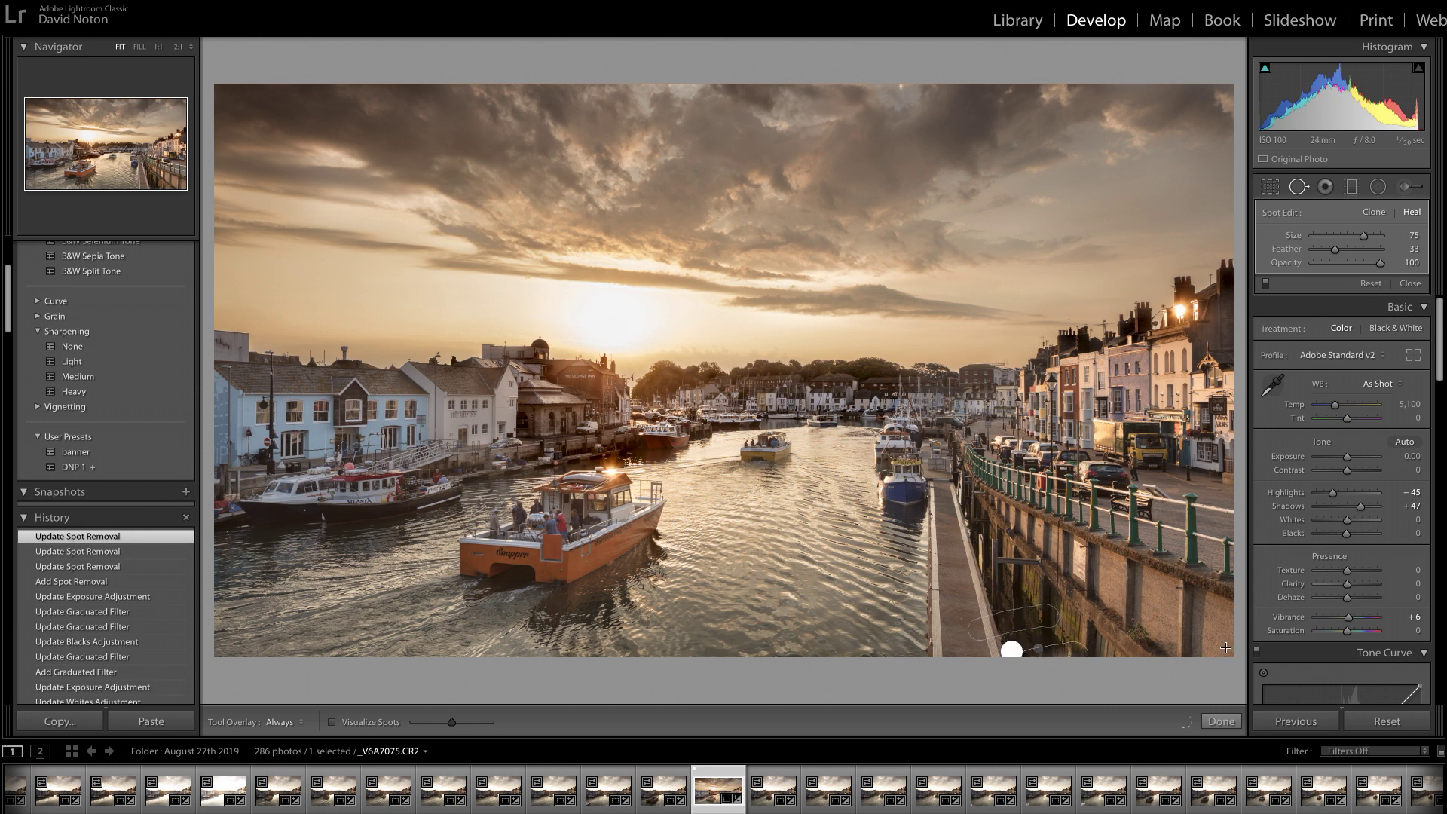
drag(1104, 645, 1101, 647)
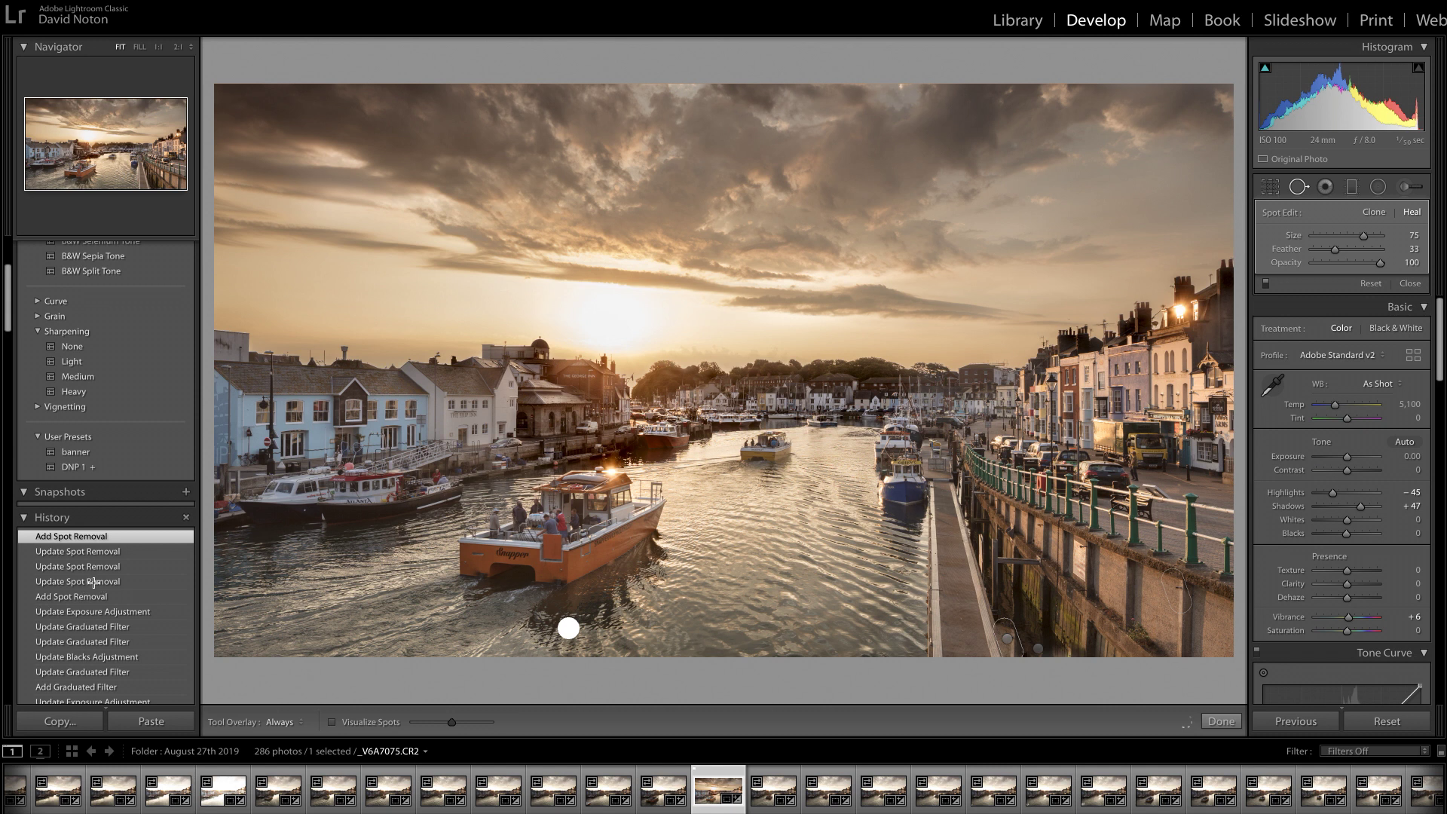
click(544, 616)
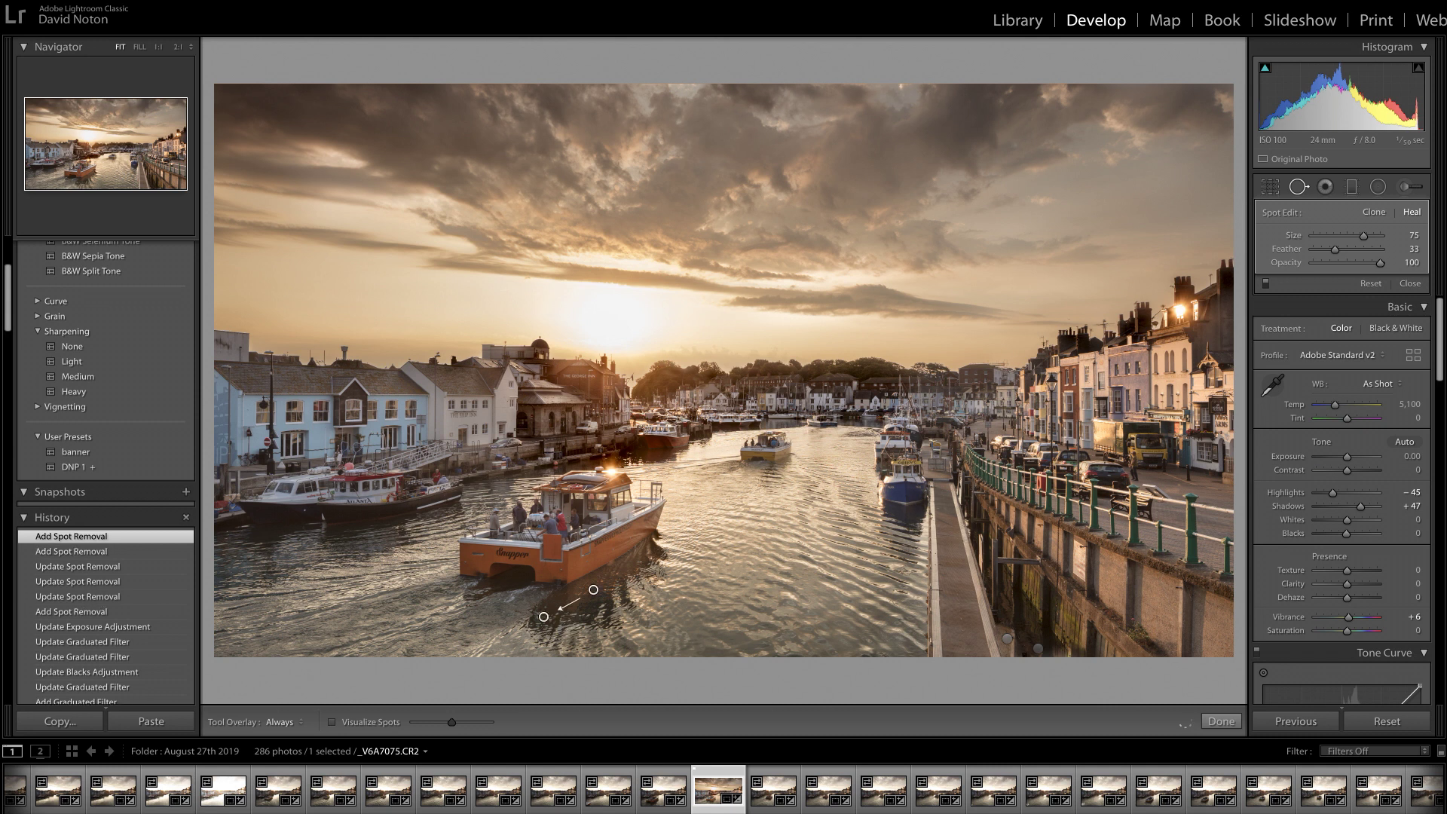
click(70, 611)
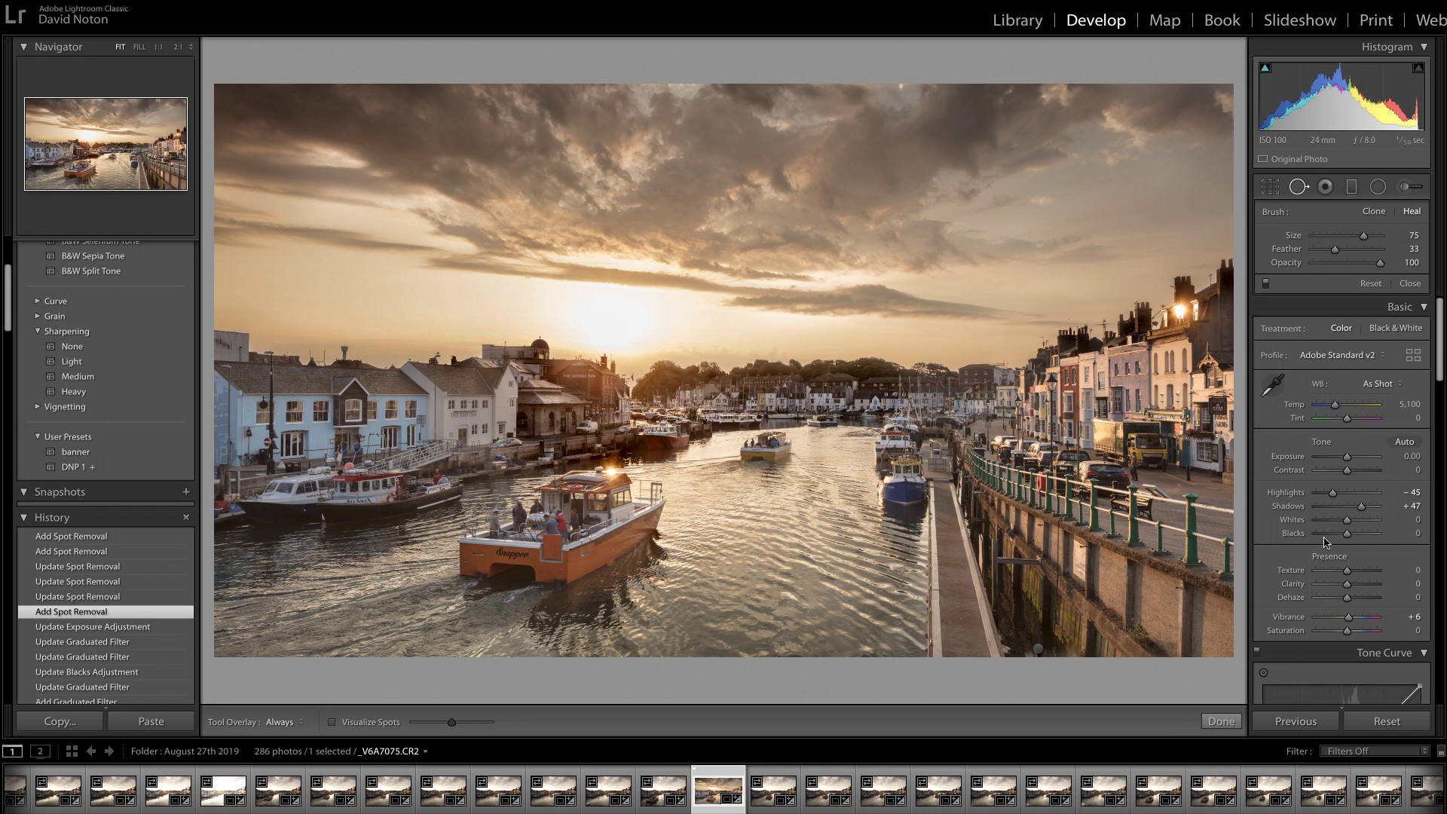
- Close the Spot Removal tool and set the photo's overall Vibrance to +16
click(1221, 721)
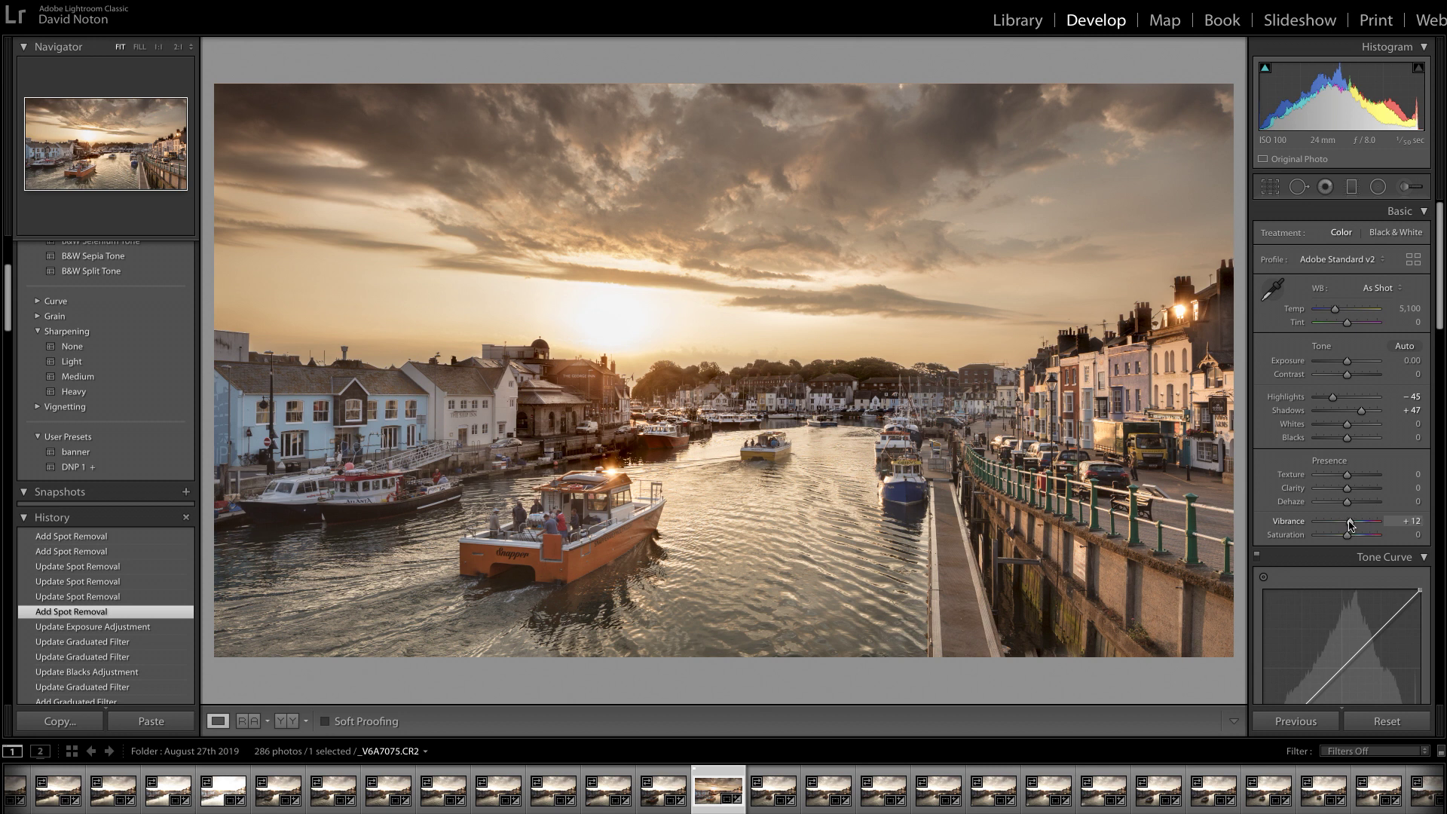
drag(1350, 523, 1351, 523)
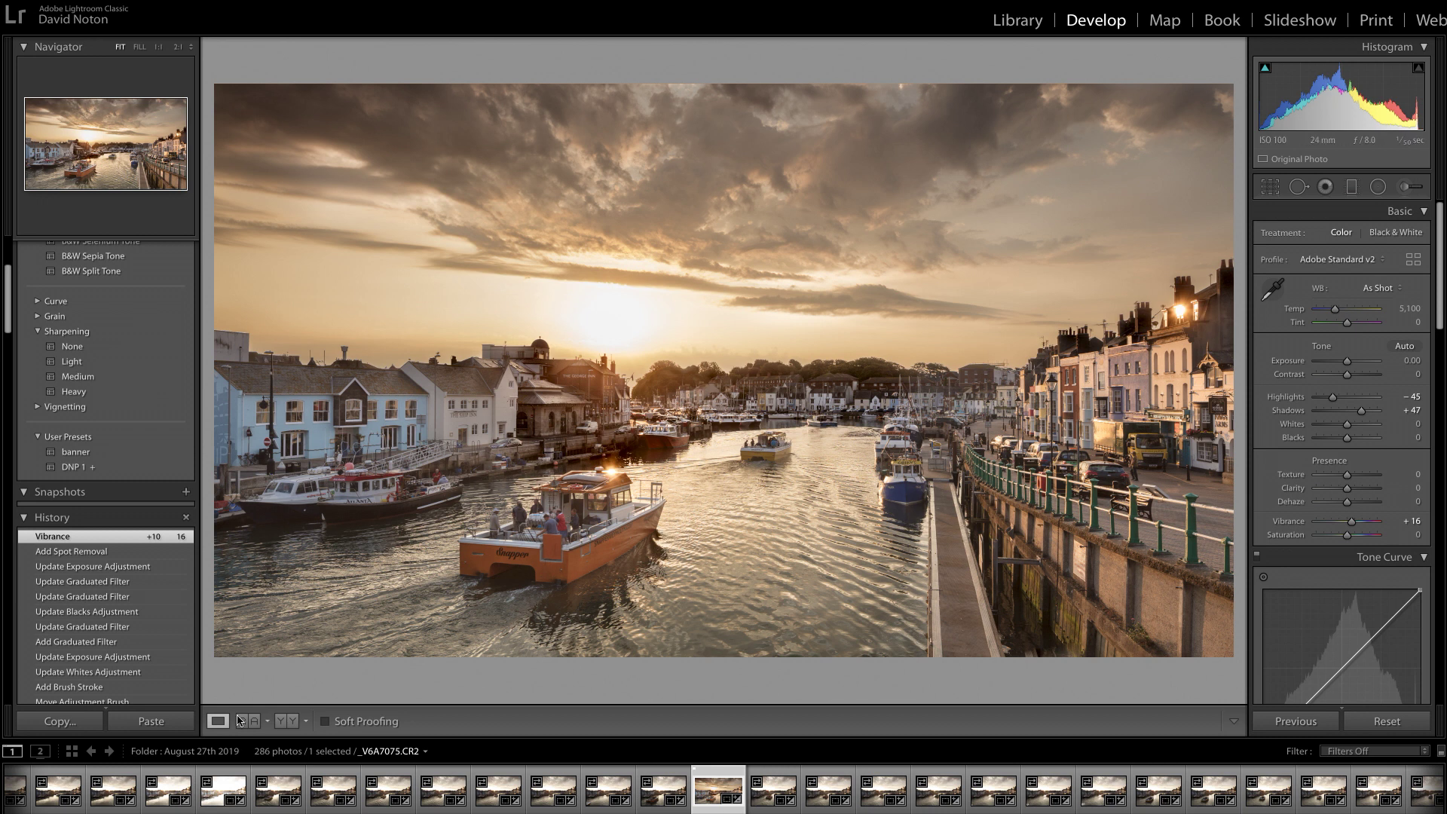
- Compare the before and after versions of the photo side by side with the side panels hidden
click(286, 722)
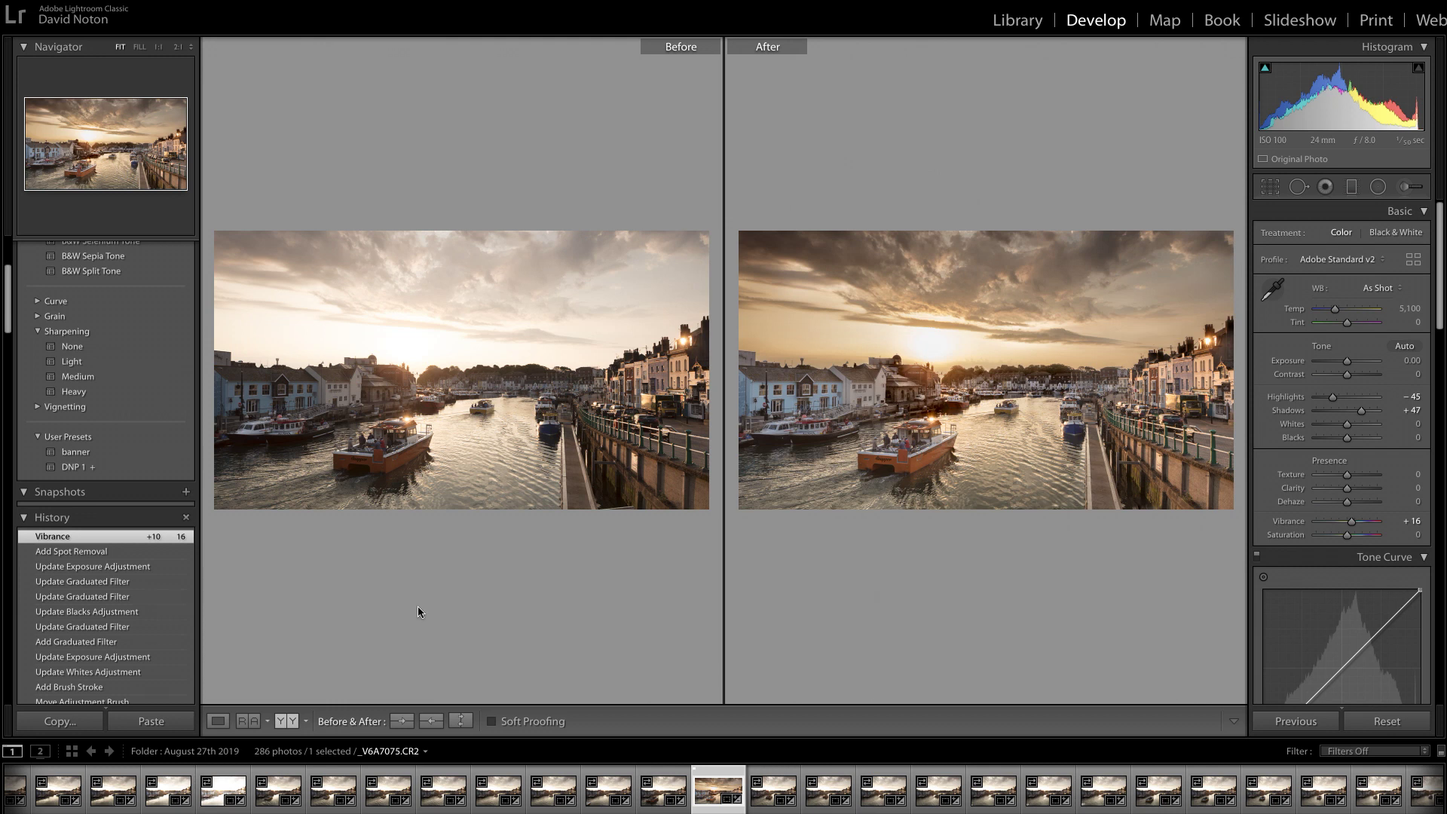
key(Tab)
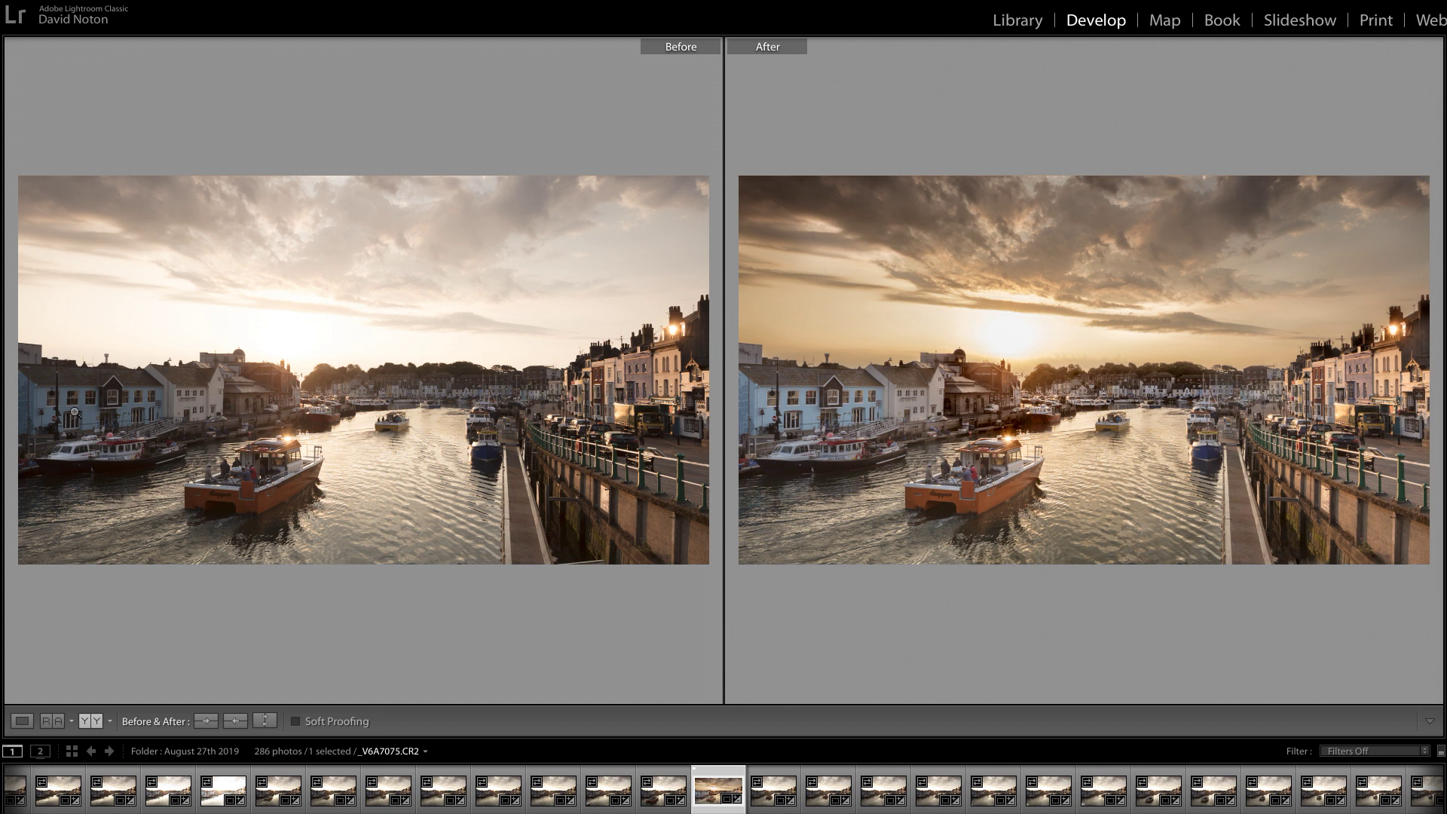
mouse_move(4, 407)
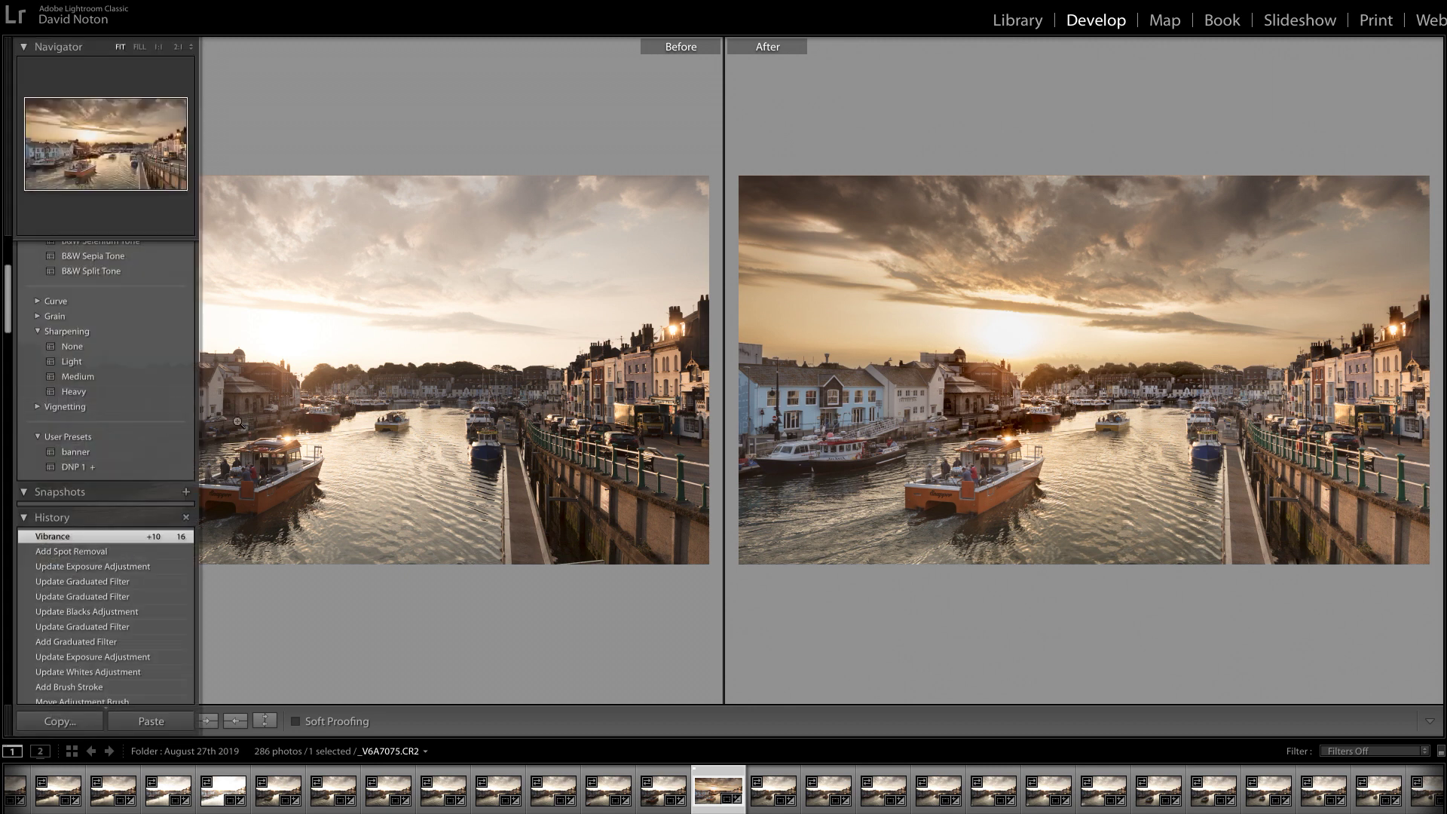